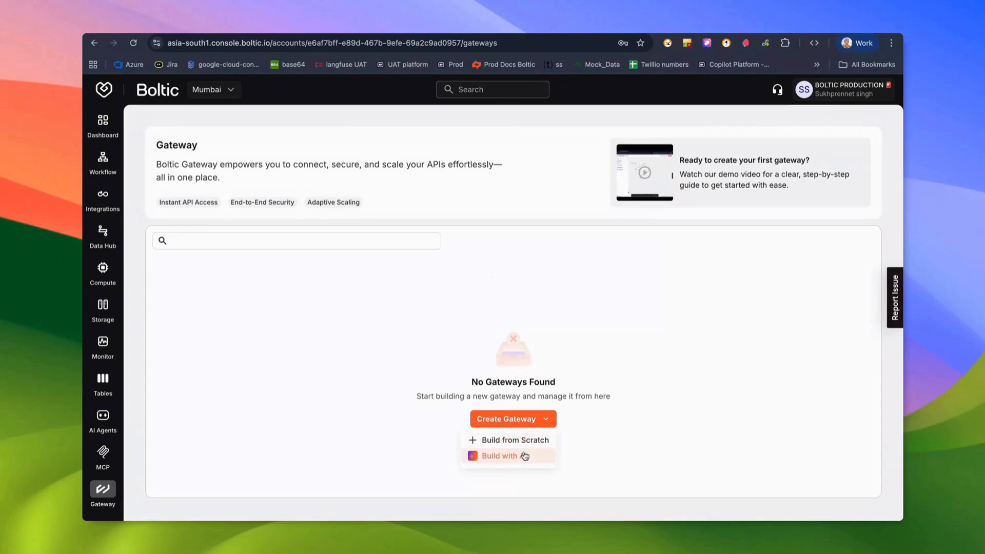
# Open the blank Create a new Gateway form via Build from Scratch, skipping Build with AI.
pyautogui.click(520, 456)
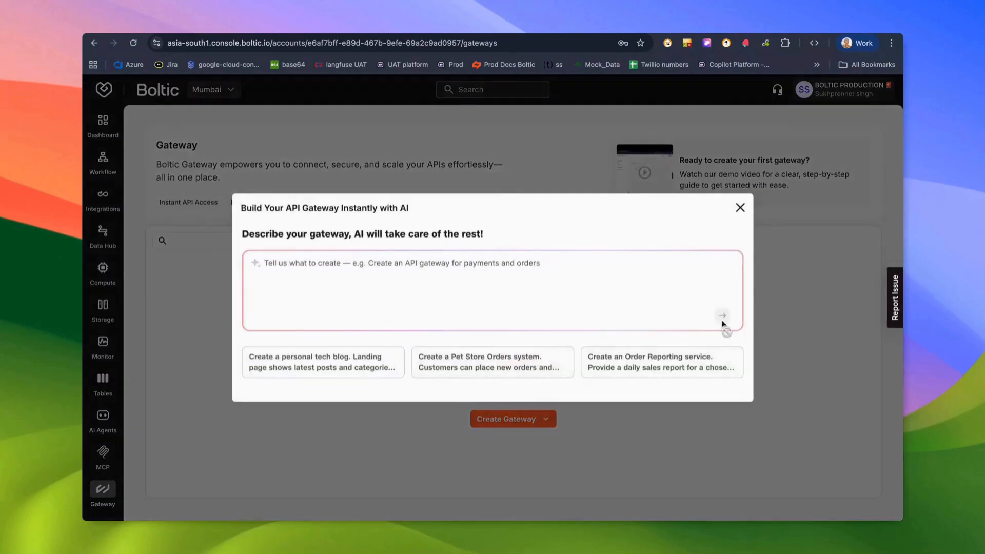
pyautogui.click(741, 208)
pyautogui.click(517, 415)
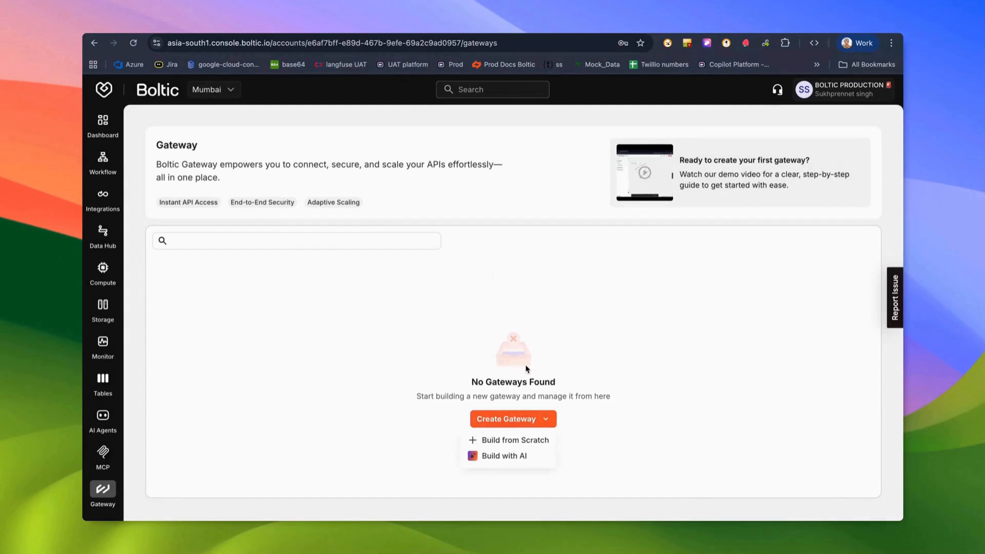
pyautogui.click(505, 441)
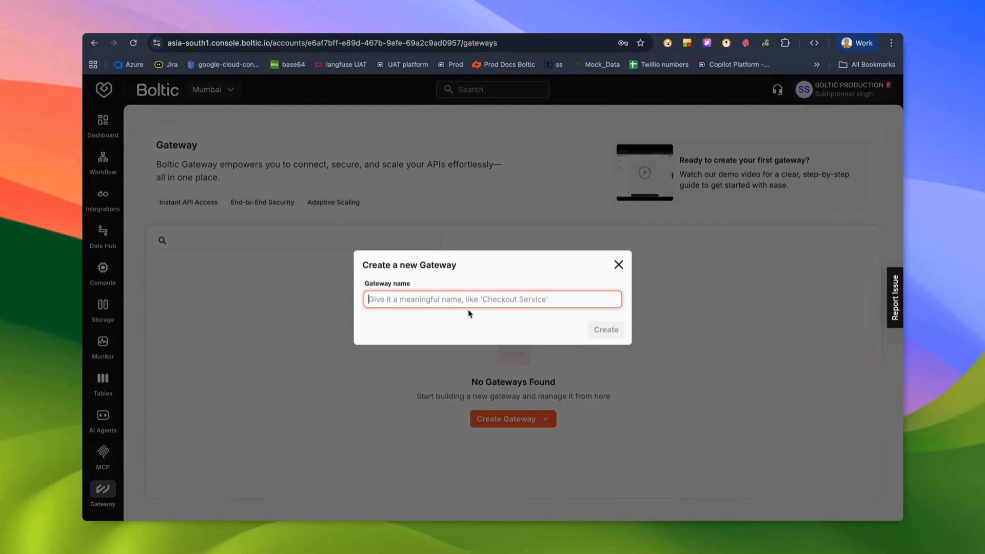
# Name the new gateway test_api and create it.
pyautogui.write('t')
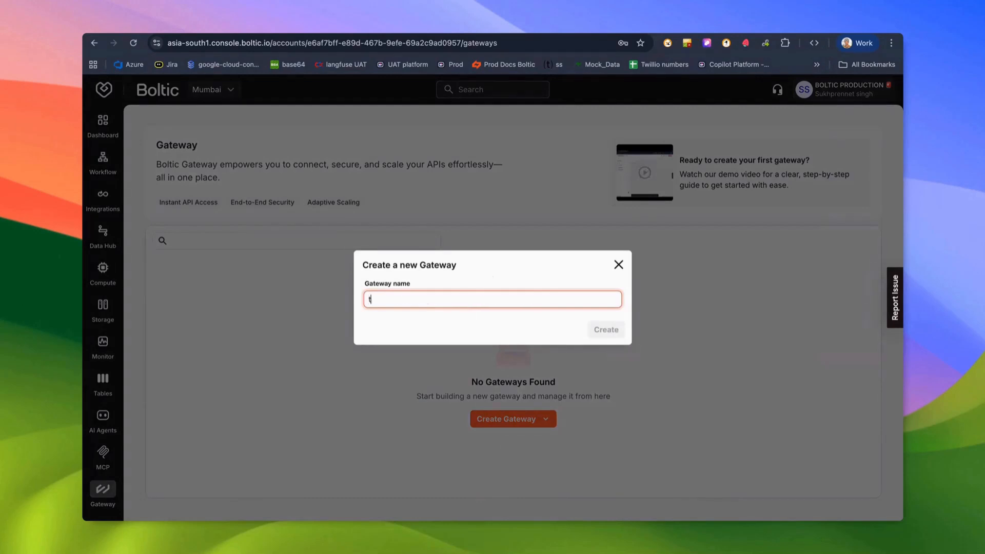
pyautogui.write('est_api')
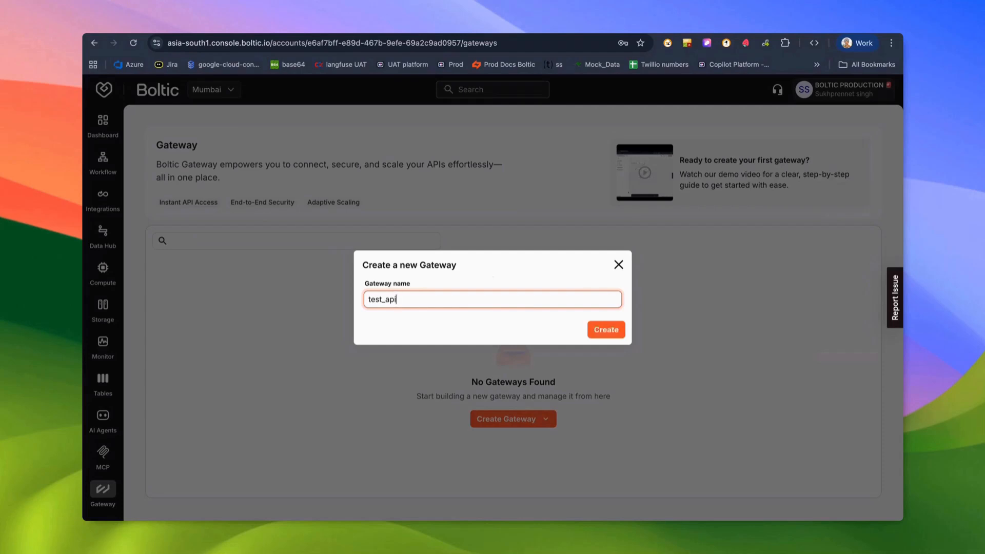
pyautogui.press('Return')
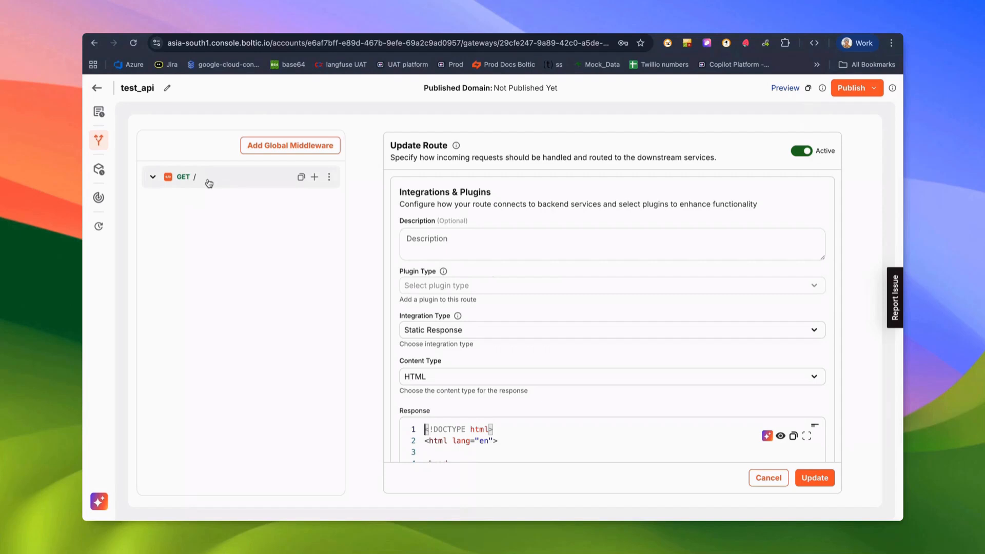
# Add a GET child route under the root route with path products.
pyautogui.click(316, 178)
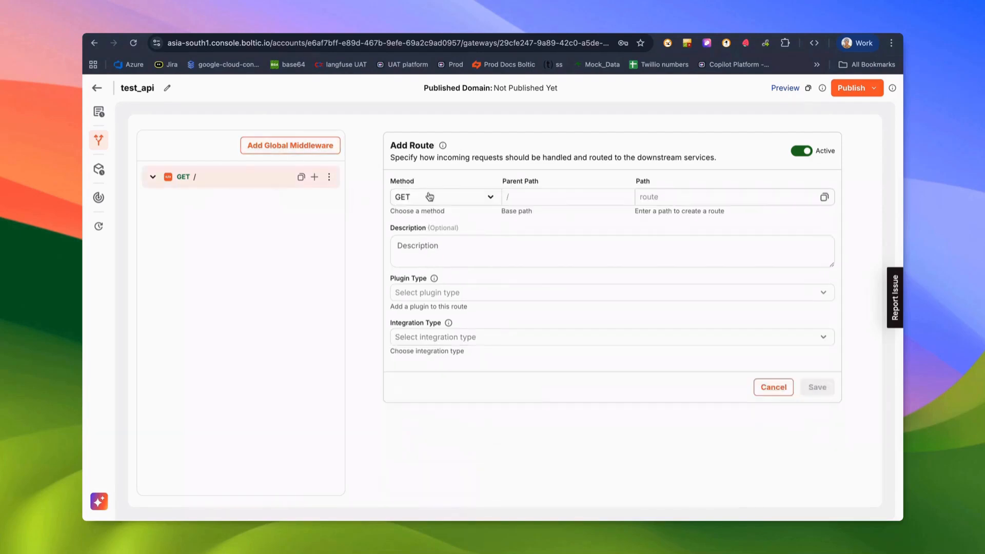
pyautogui.click(697, 198)
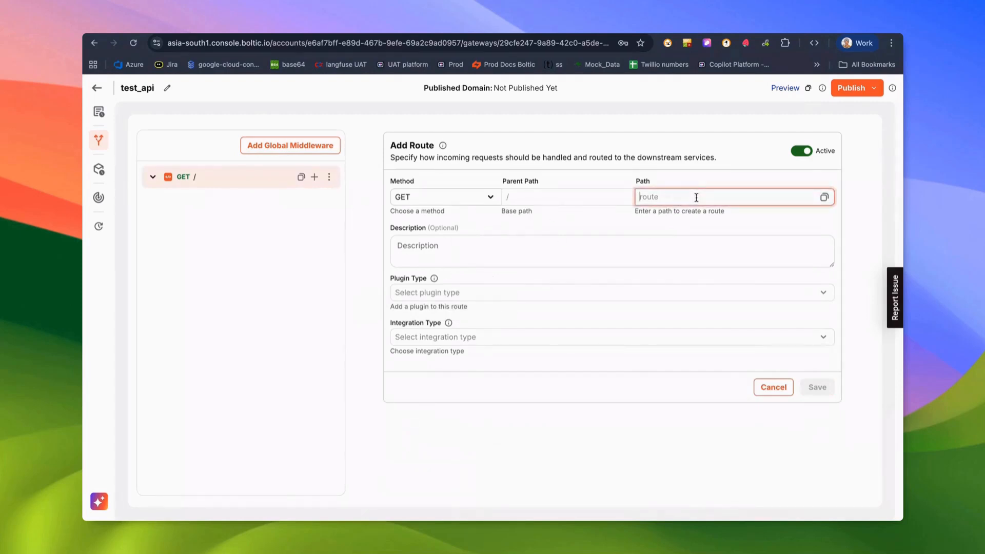
pyautogui.write('products')
pyautogui.click(674, 225)
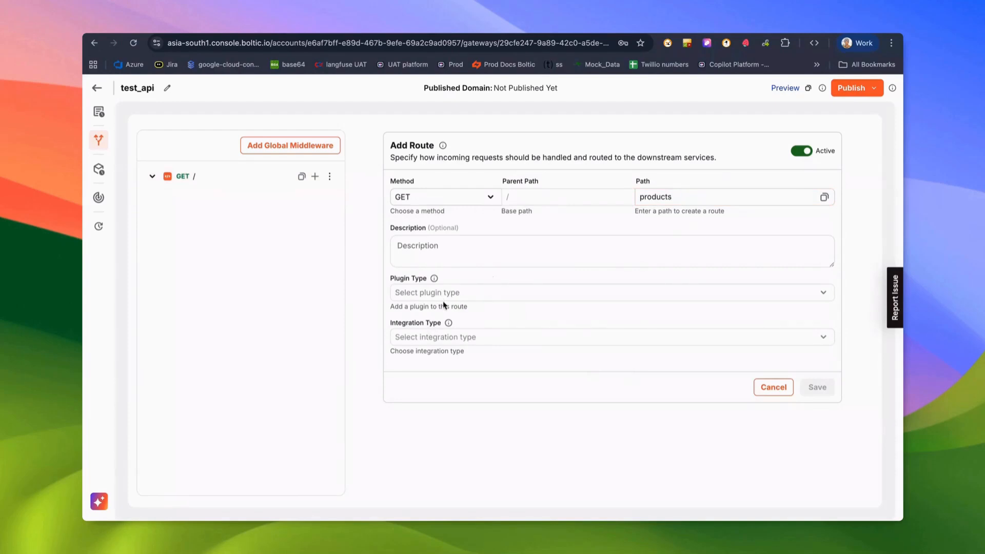
pyautogui.click(434, 338)
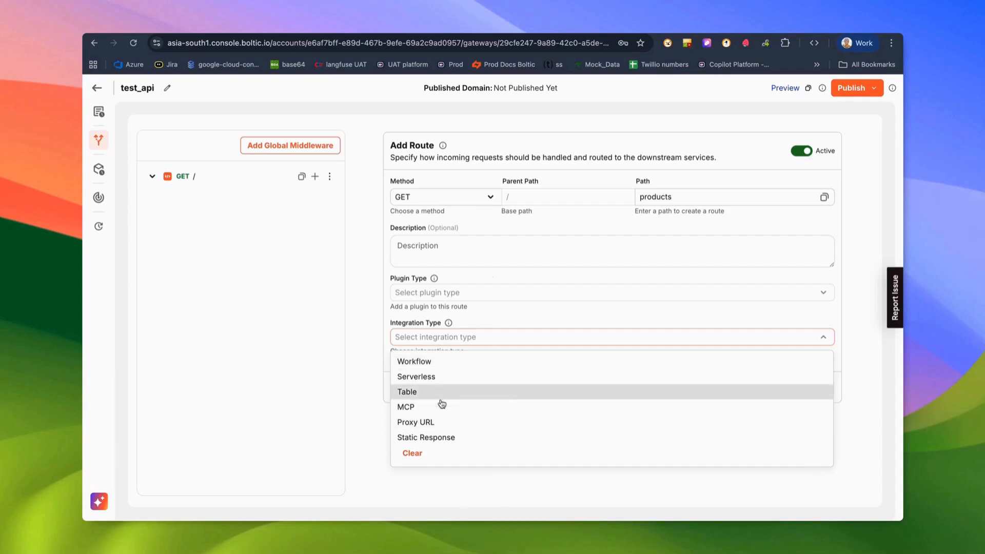
# Make the route a Static Response with HTML as its content type.
pyautogui.click(440, 436)
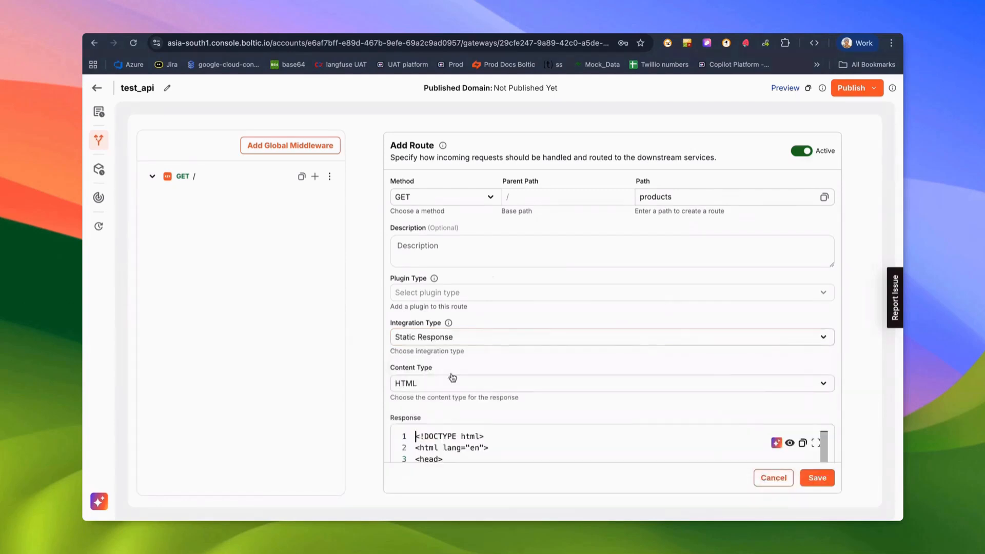
pyautogui.scroll(-4, 490, 362)
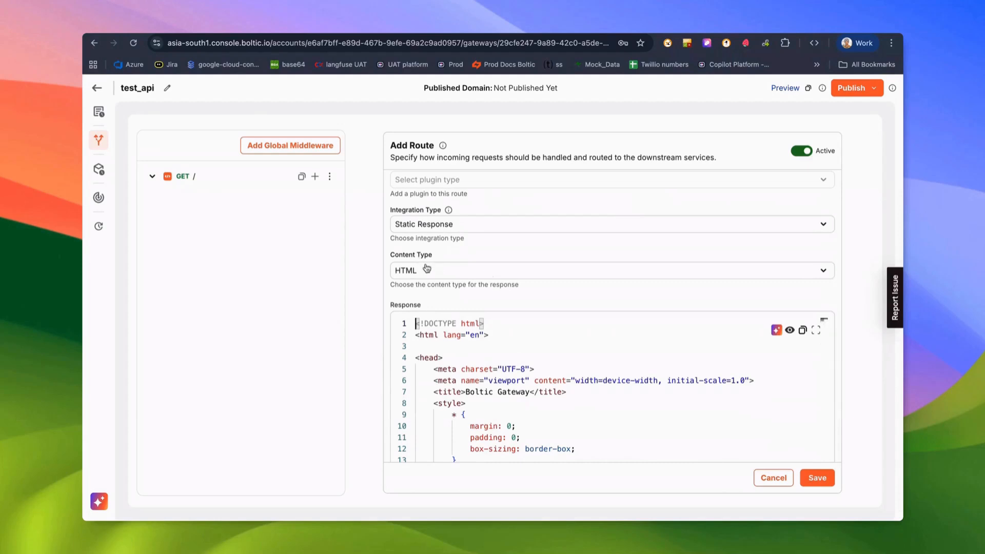
pyautogui.click(428, 275)
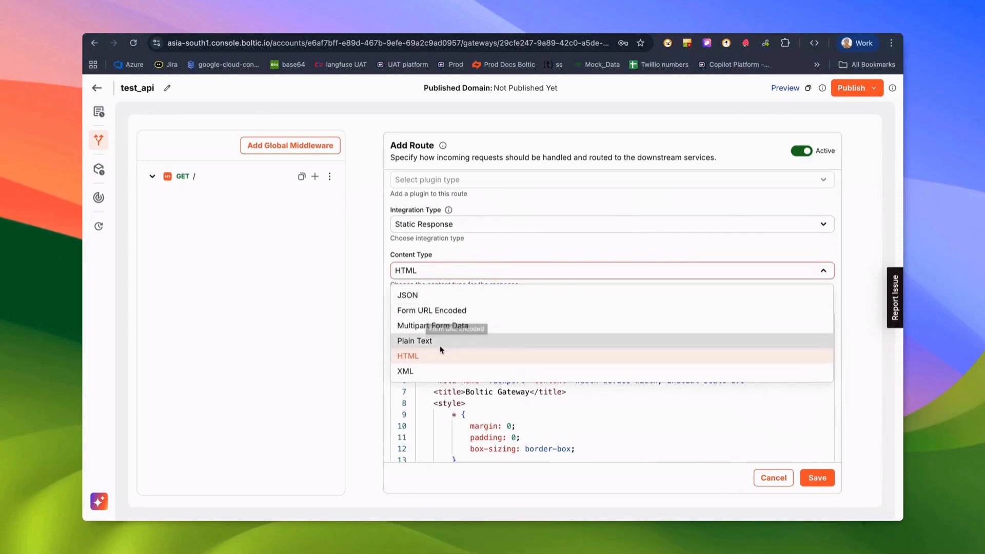
pyautogui.click(530, 269)
# Review the response body, leave Ask AI unused, and save the GET /products route.
pyautogui.scroll(-10, 506, 355)
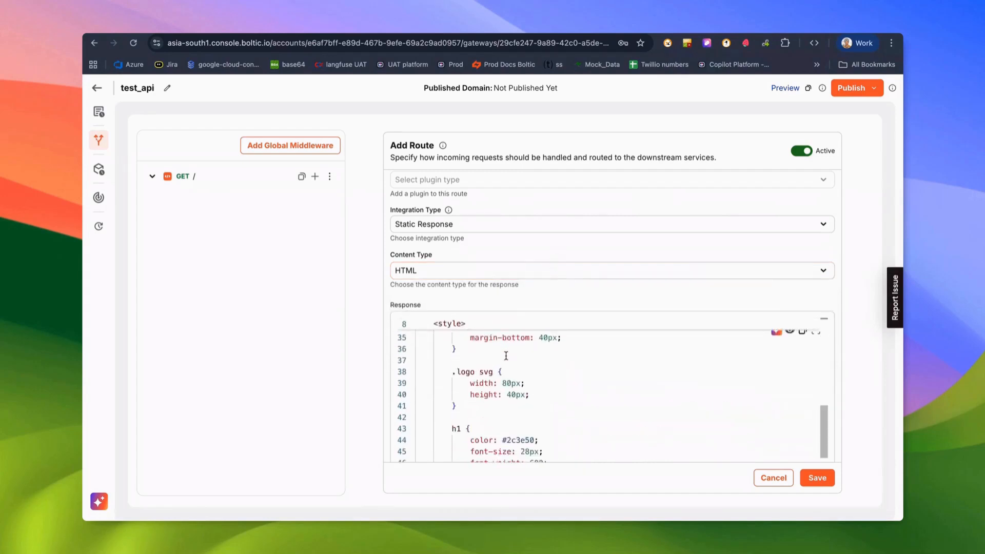
pyautogui.scroll(-10, 506, 354)
pyautogui.scroll(20, 506, 353)
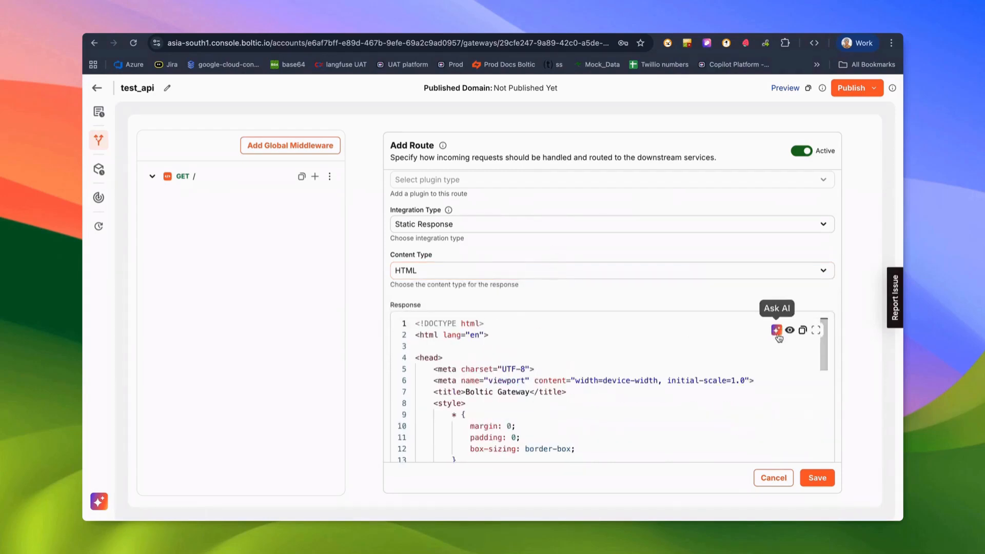
pyautogui.click(776, 330)
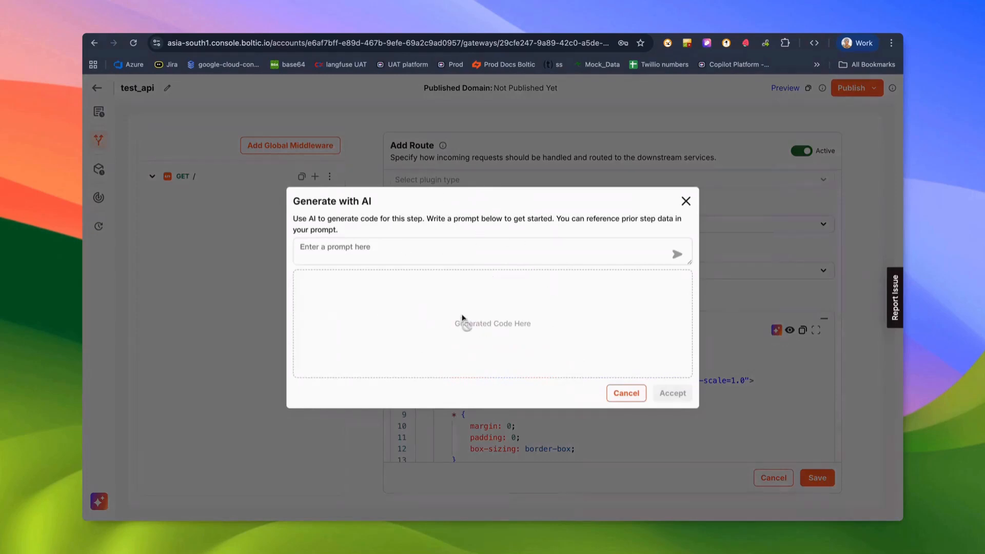
pyautogui.click(685, 202)
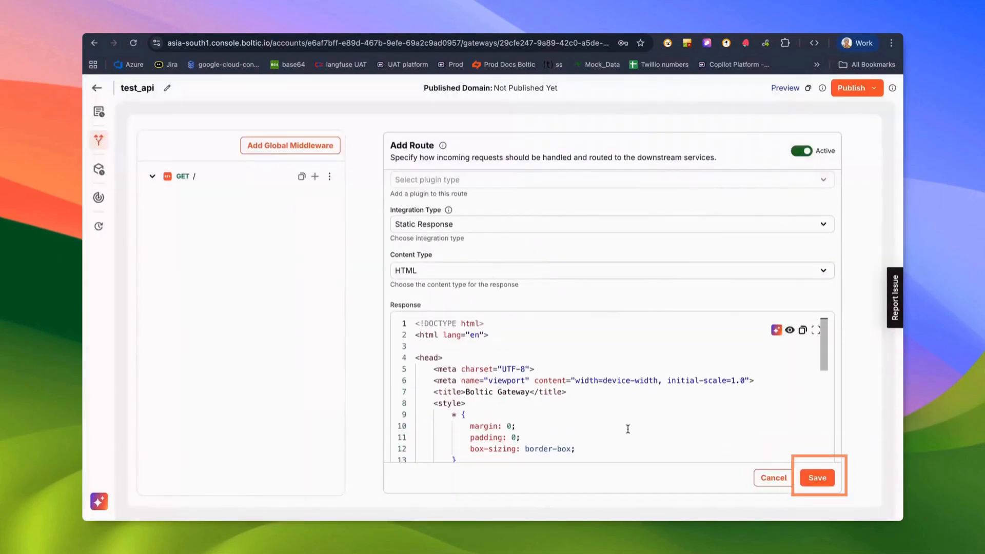
pyautogui.click(815, 478)
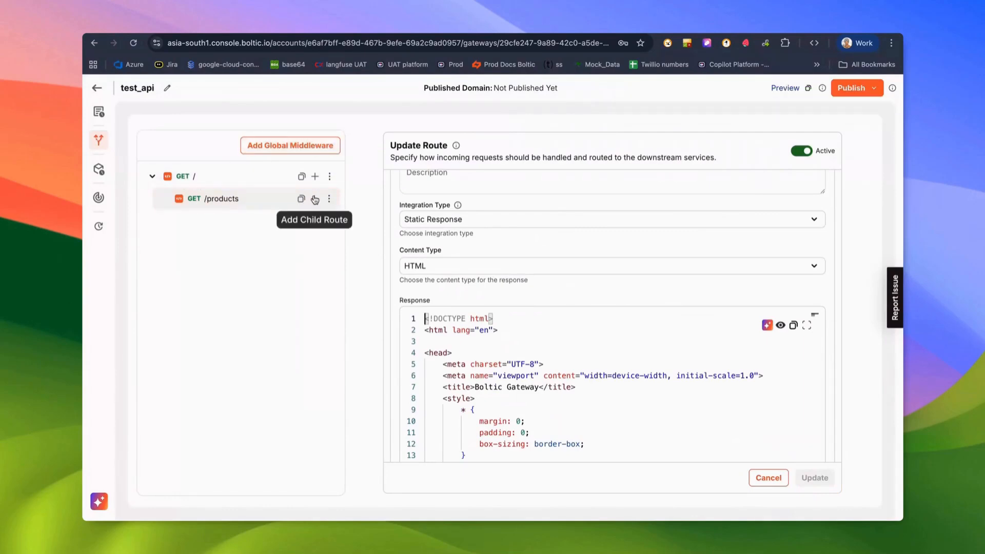
# Look through the route and gateway-wide middleware panels without adding anything.
pyautogui.click(329, 199)
pyautogui.click(319, 222)
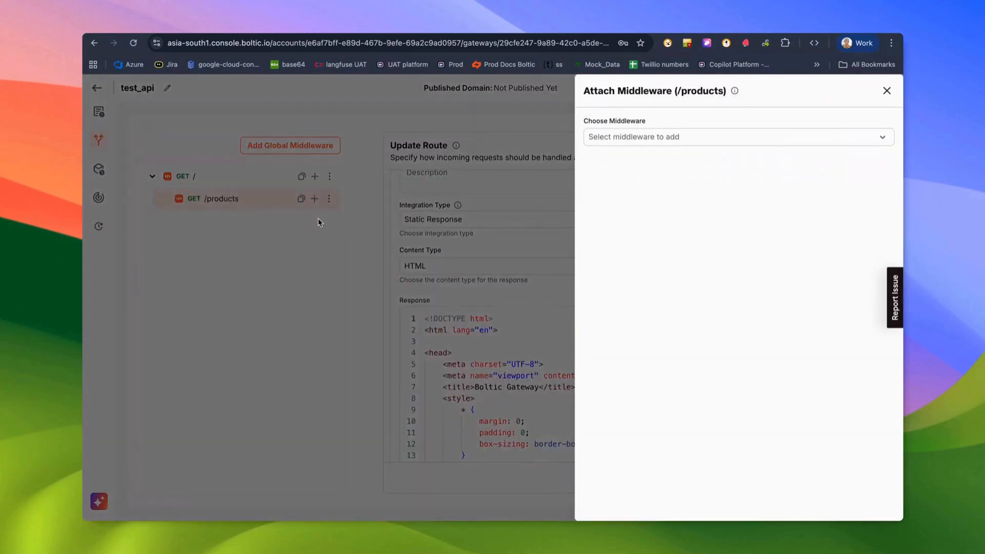
pyautogui.click(321, 226)
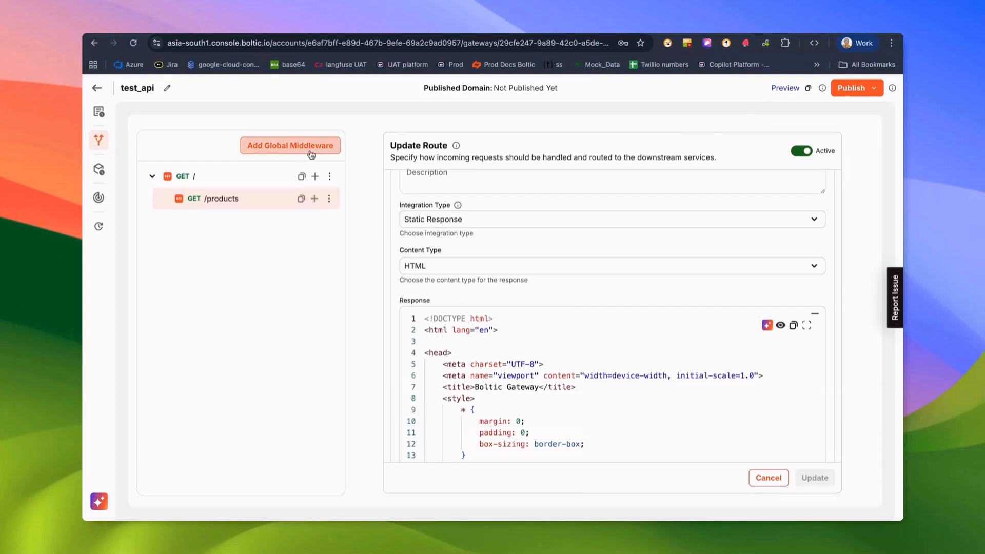
pyautogui.click(283, 149)
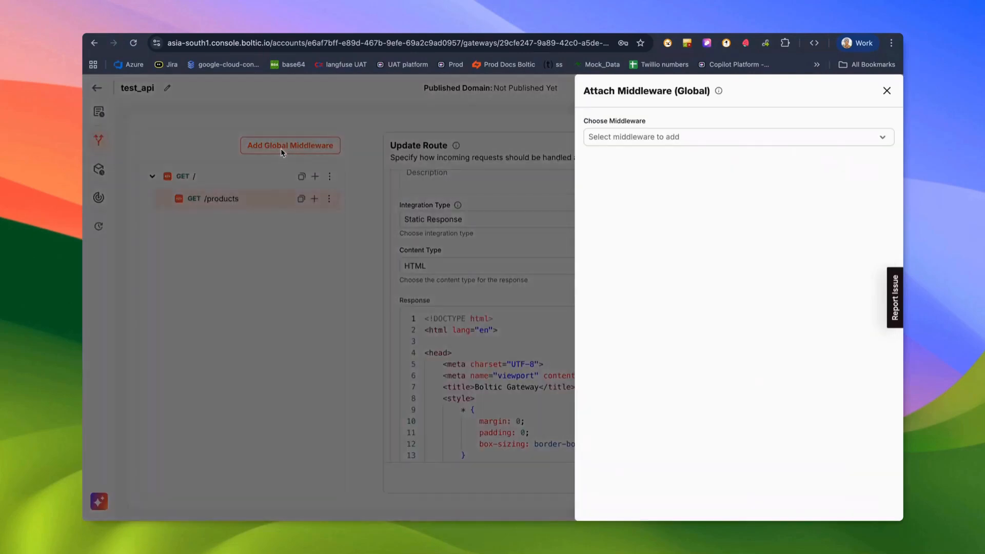
pyautogui.click(645, 137)
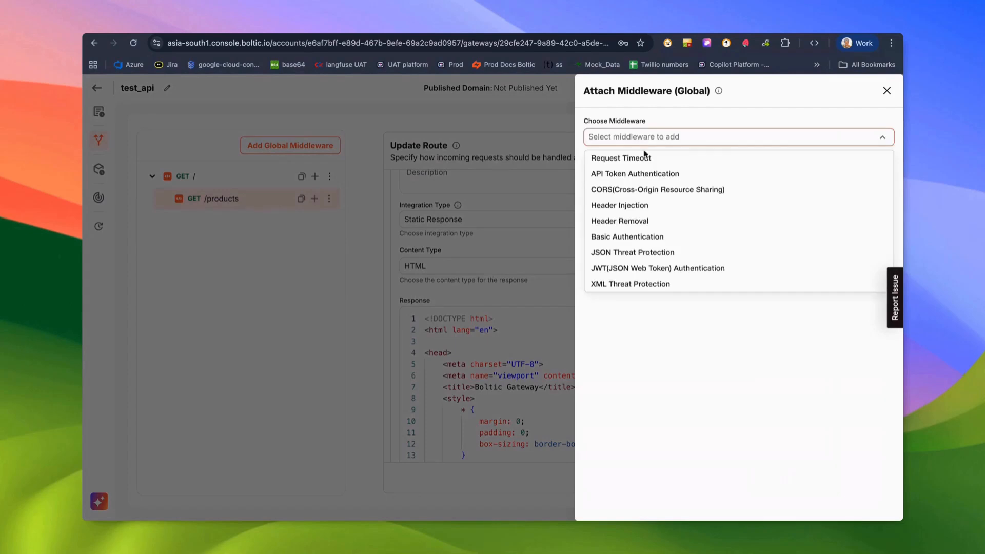
pyautogui.click(702, 357)
pyautogui.click(364, 243)
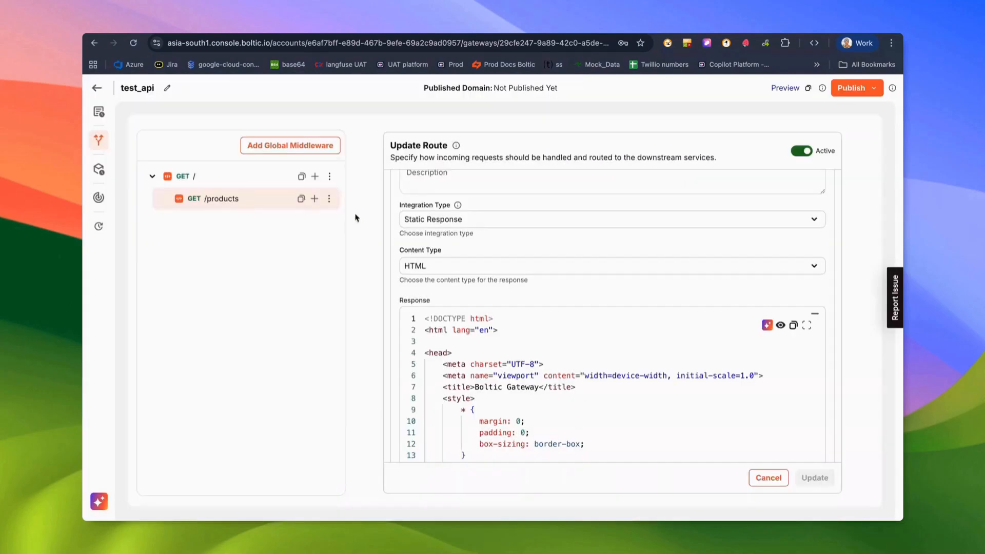
# Add Basic Authentication middleware to /products using saved login credentials and save it.
pyautogui.click(329, 198)
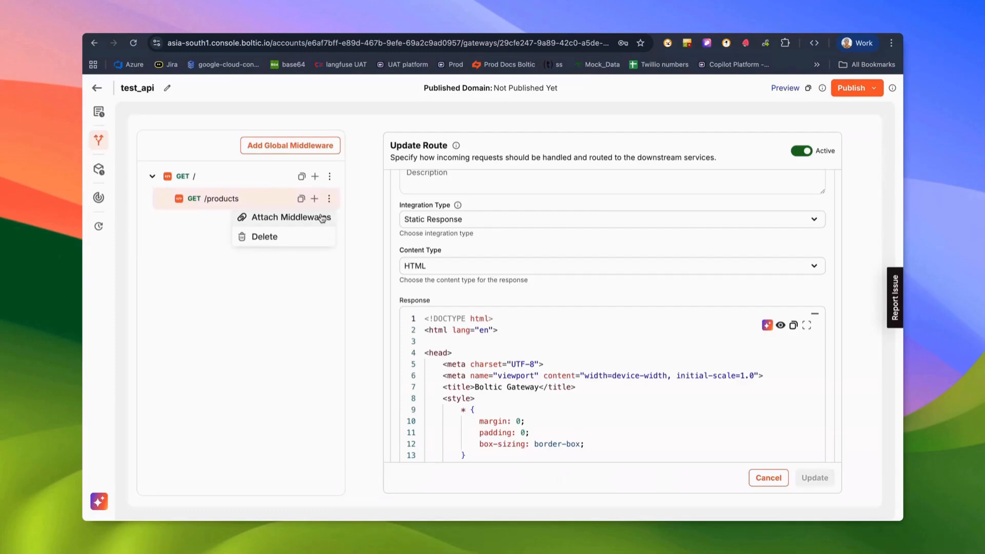
pyautogui.click(322, 218)
pyautogui.click(646, 136)
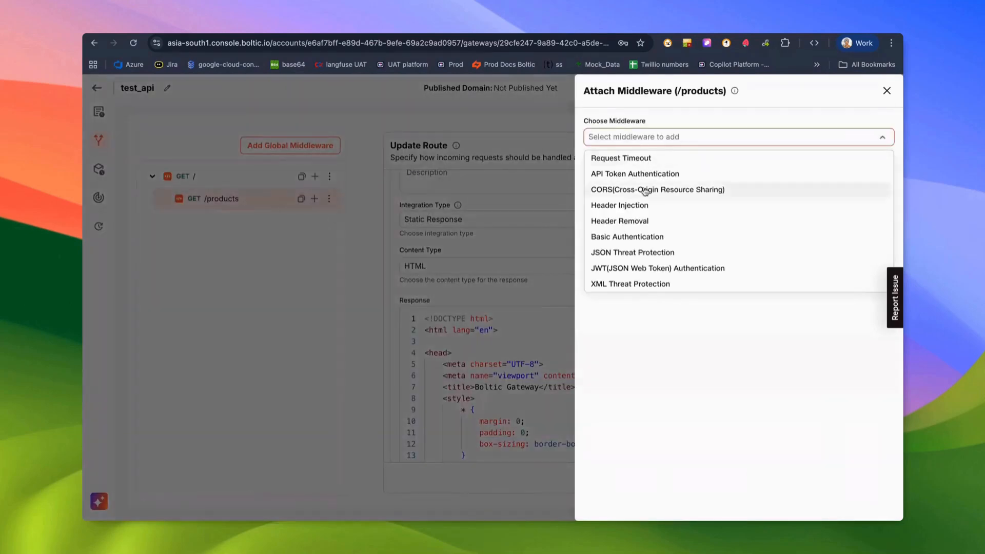
pyautogui.click(645, 236)
pyautogui.click(649, 192)
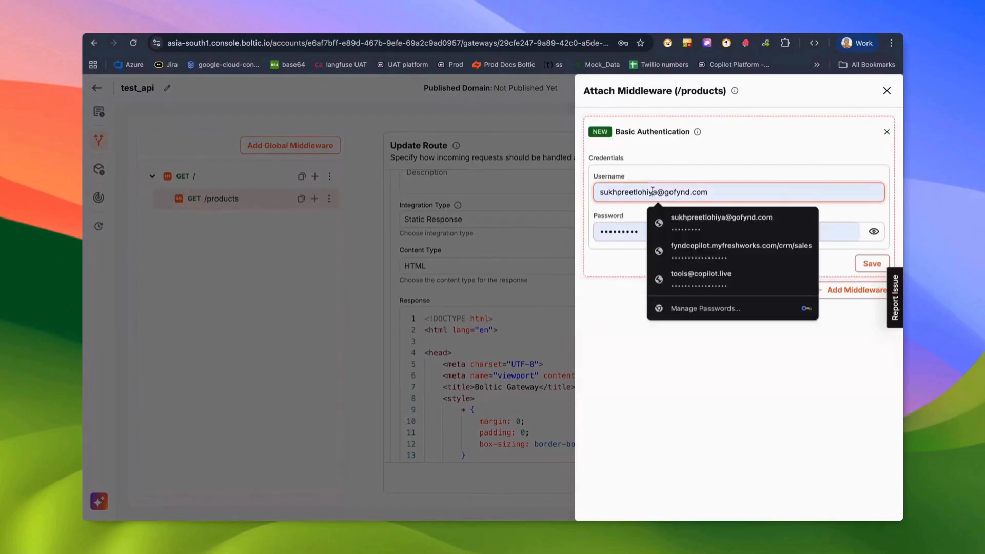
pyautogui.click(660, 221)
pyautogui.click(871, 263)
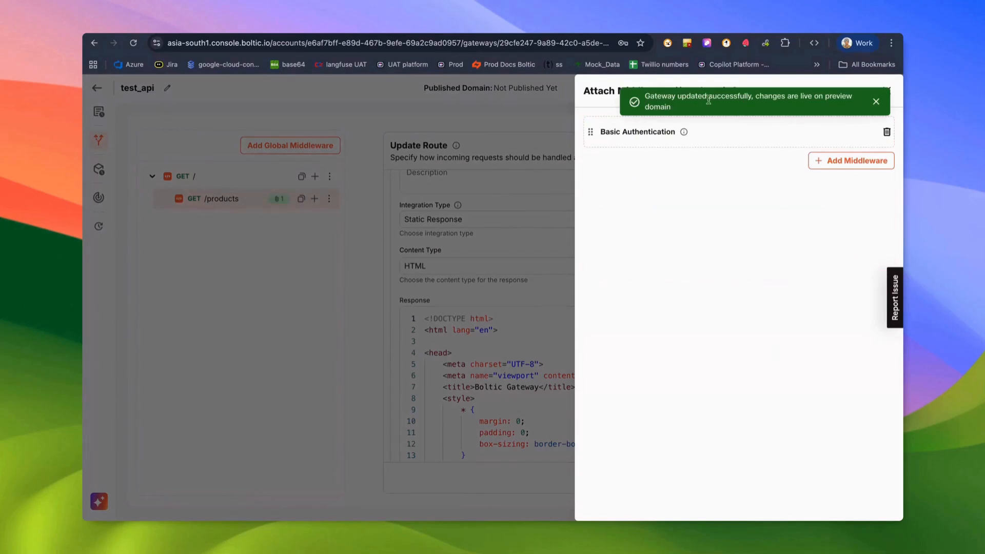
pyautogui.click(876, 101)
pyautogui.click(883, 93)
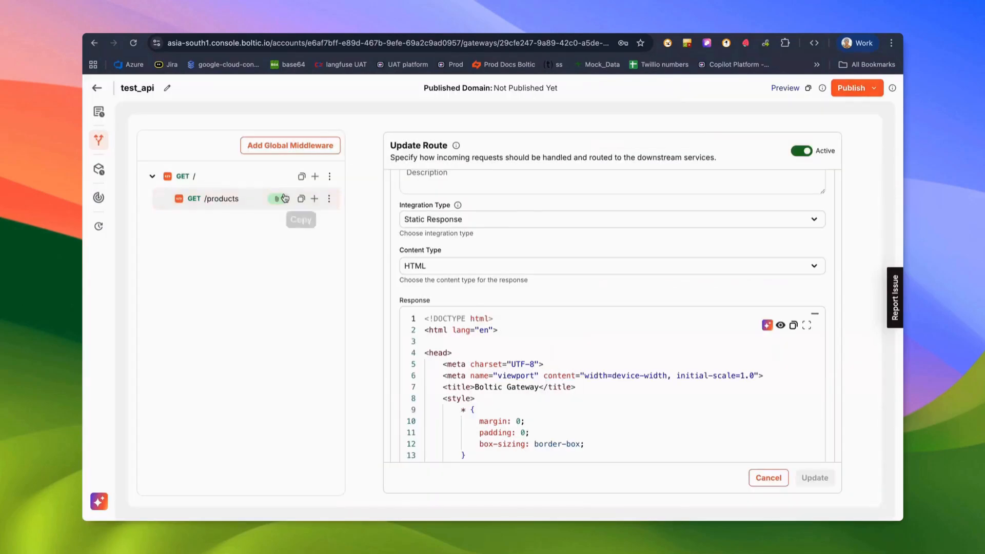
pyautogui.scroll(1, 612, 308)
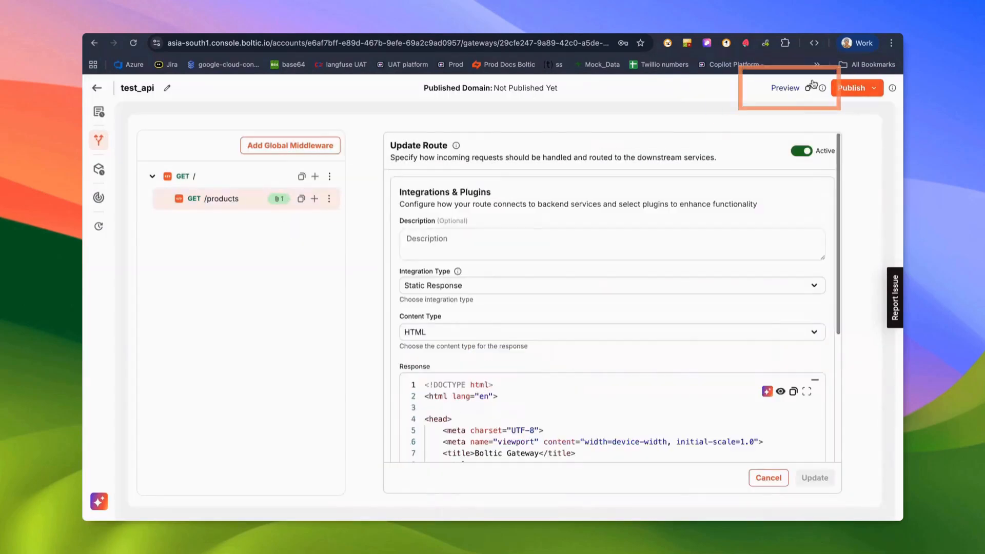
pyautogui.click(782, 90)
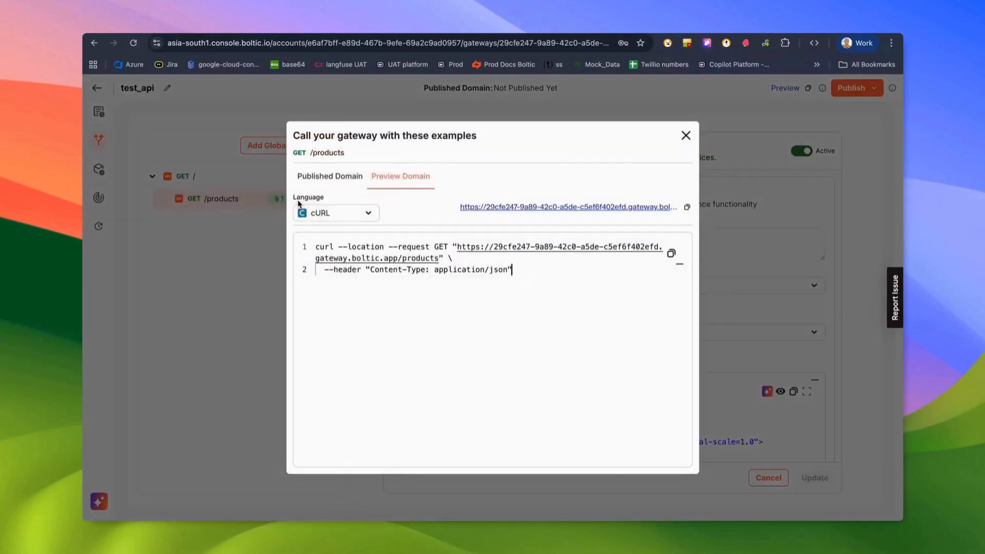
pyautogui.click(589, 209)
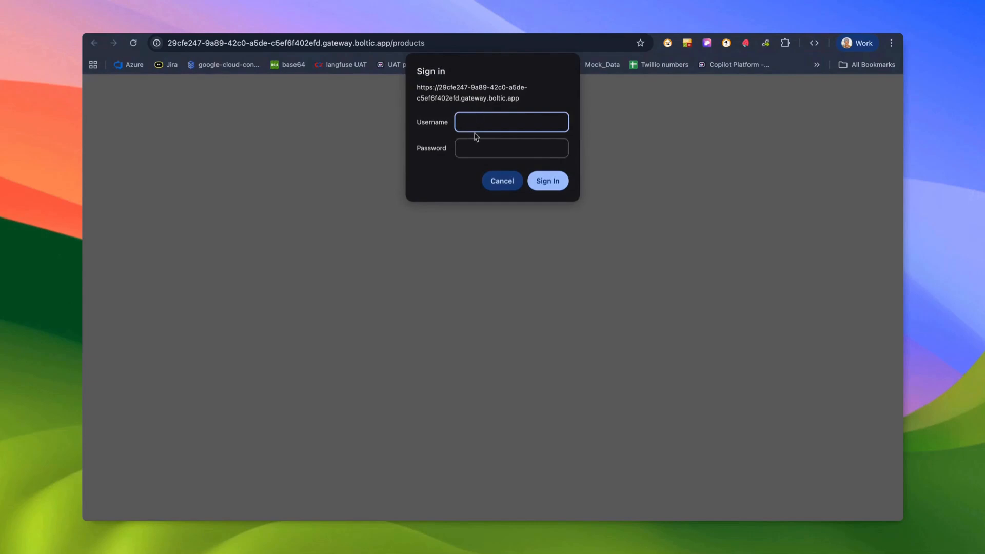
pyautogui.click(494, 148)
pyautogui.write('••••')
pyautogui.press('Return')
pyautogui.click(587, 204)
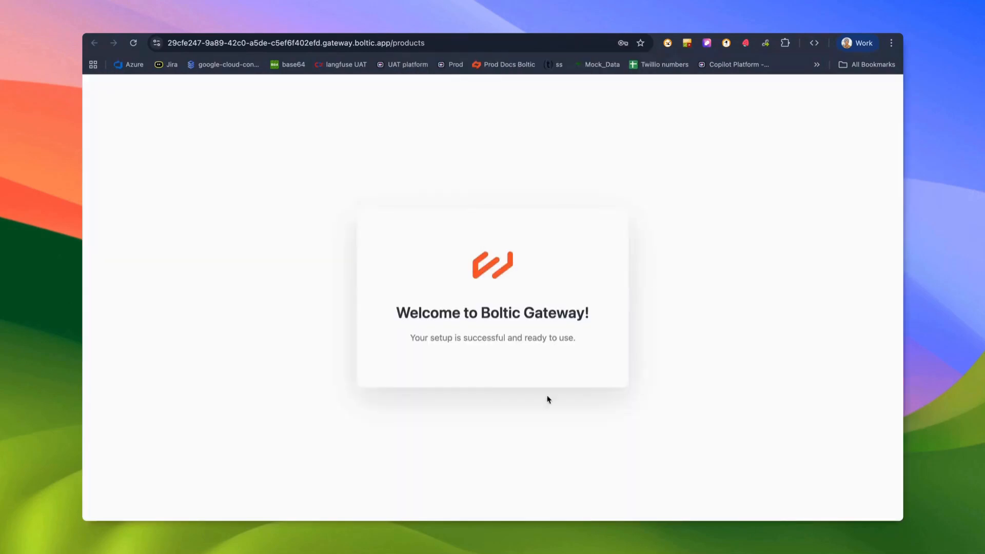
pyautogui.moveTo(468, 160); pyautogui.dragTo(579, 343)
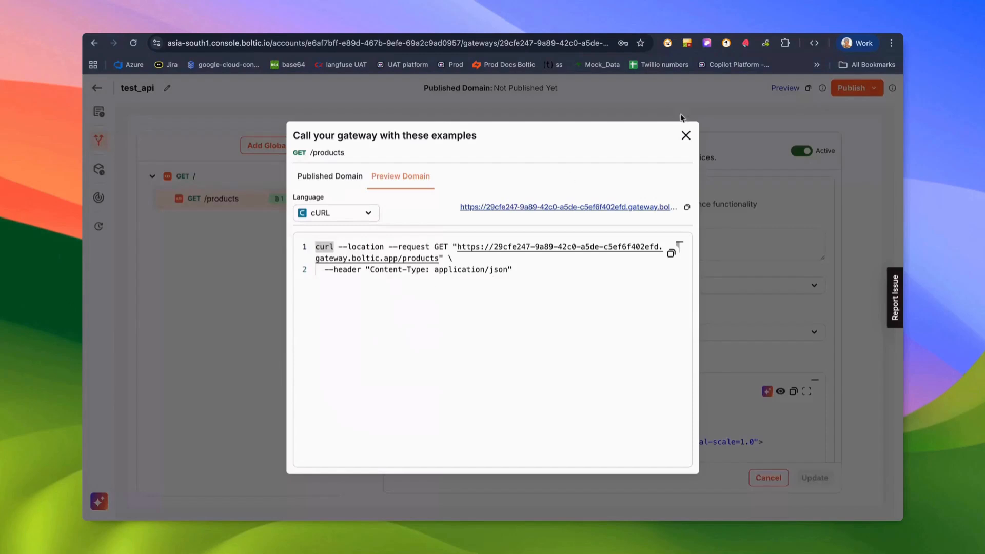
pyautogui.click(686, 135)
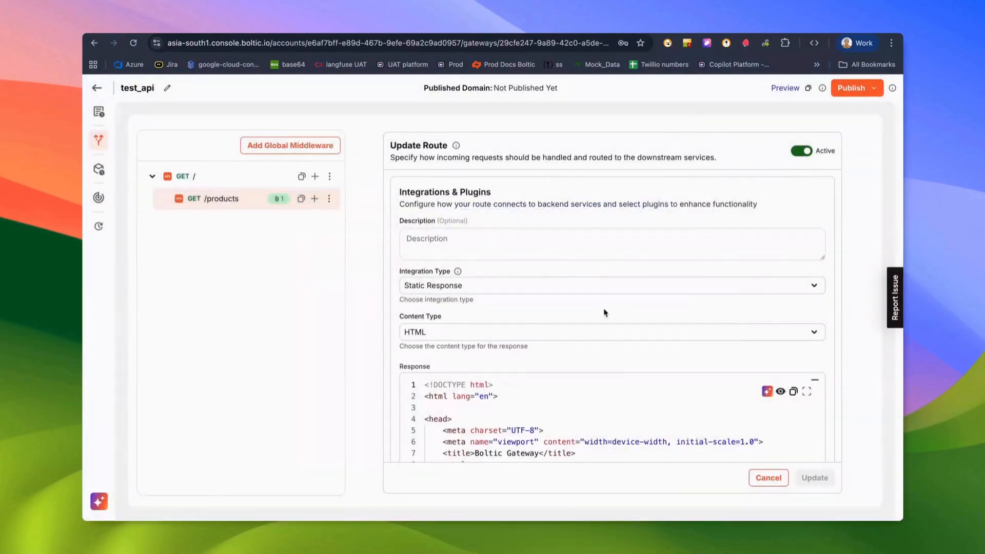
pyautogui.scroll(-1, 590, 336)
# Publish test_api on the testapi domain and show the /products example calls.
pyautogui.scroll(1, 427, 260)
pyautogui.click(871, 90)
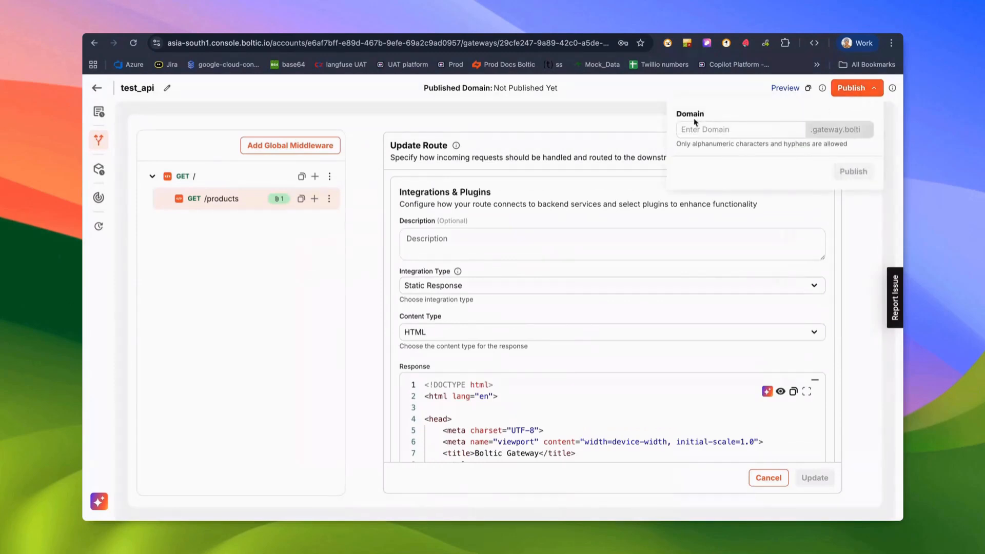
pyautogui.click(731, 131)
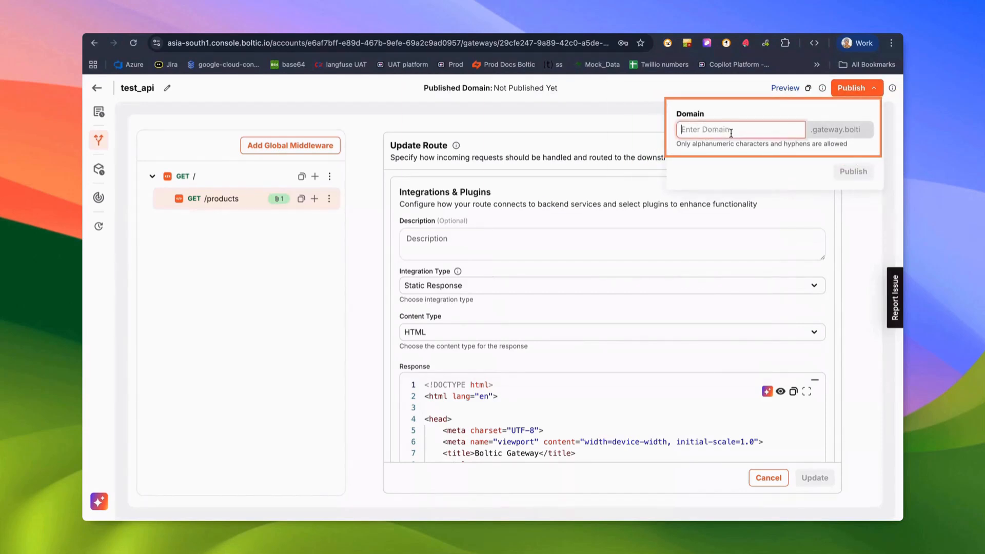
pyautogui.write('test_api')
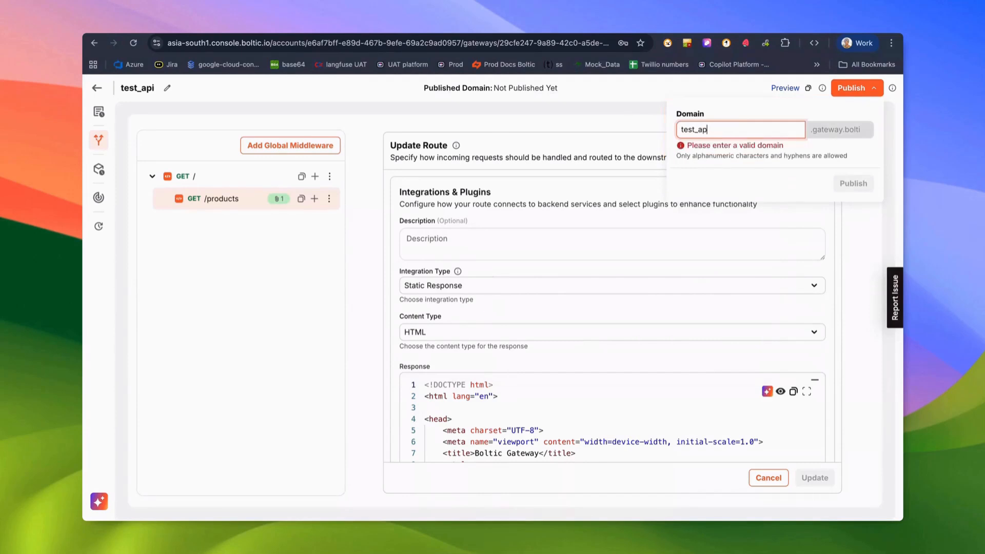
pyautogui.press('BackSpace')
pyautogui.press('BackSpace')
pyautogui.press('BackSpace')
pyautogui.press('BackSpace')
pyautogui.write('api')
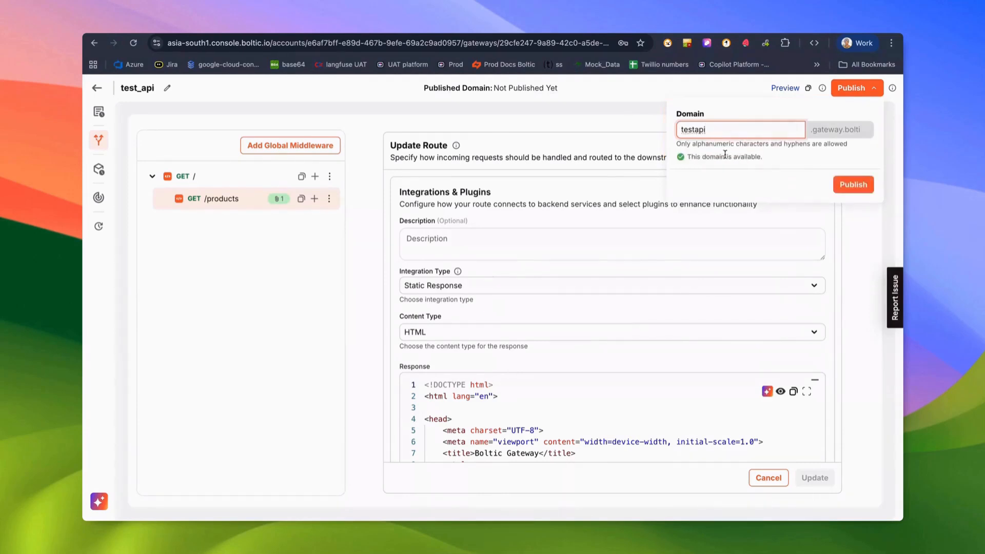
pyautogui.click(844, 185)
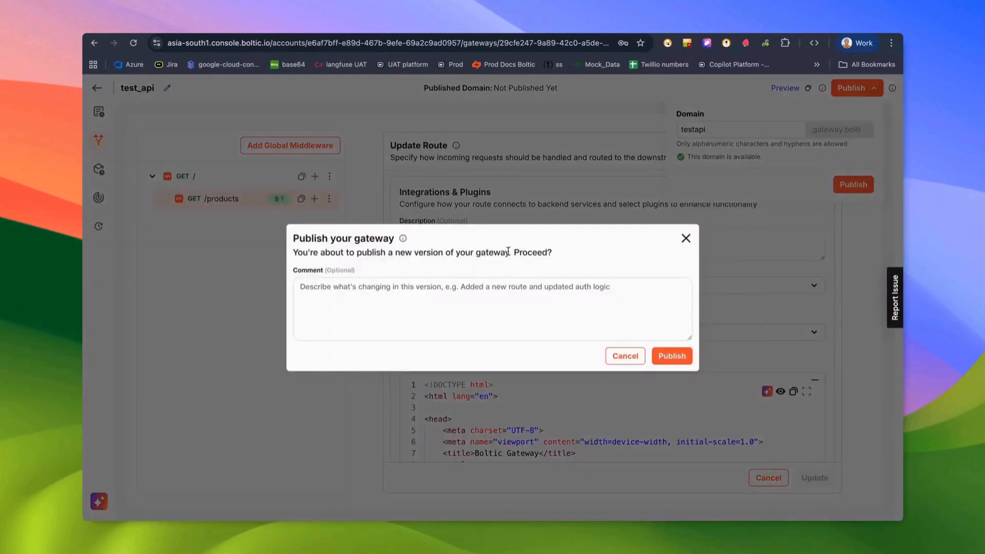
pyautogui.click(667, 358)
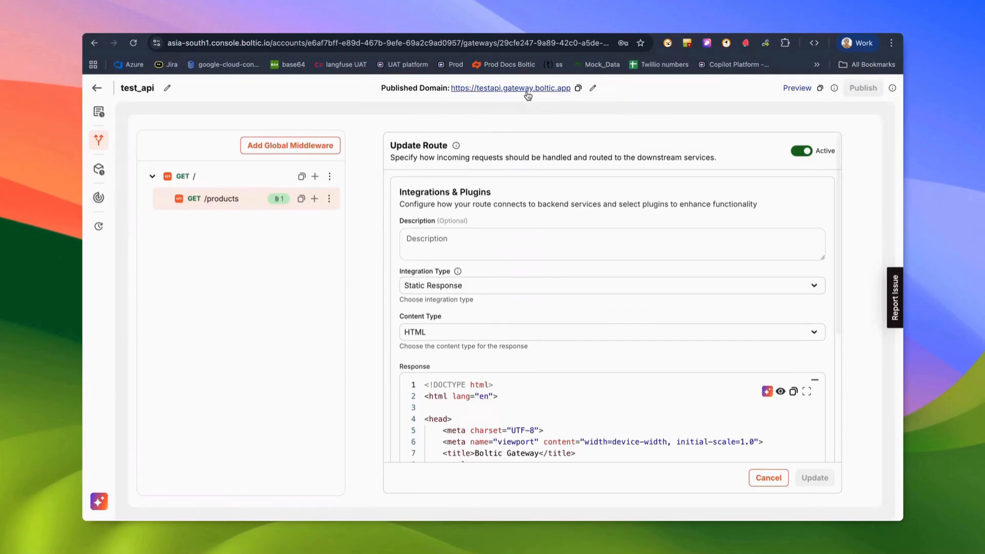
pyautogui.click(249, 199)
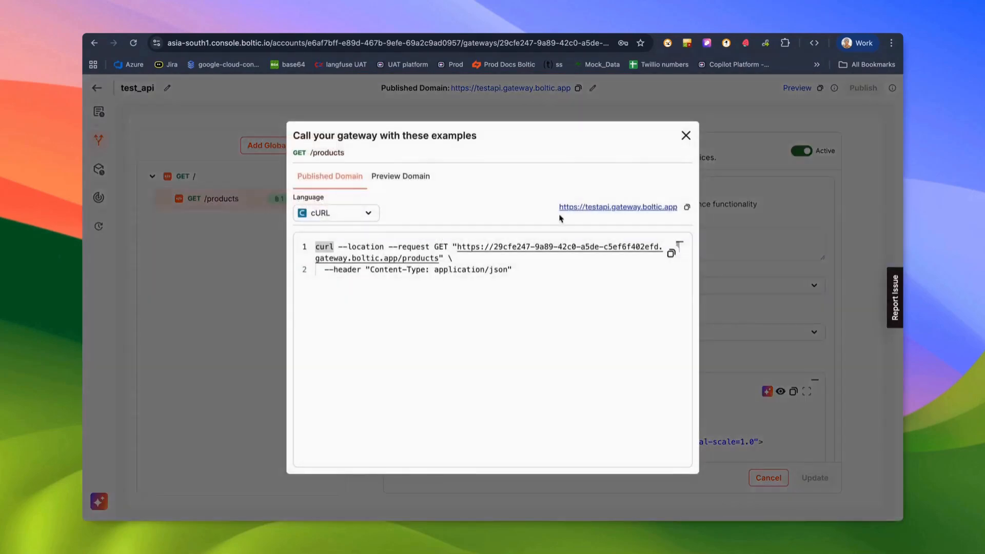
# Open testapi.gateway.boltic.app /products, sign in at the basic-auth prompt, and return to the console.
pyautogui.click(620, 207)
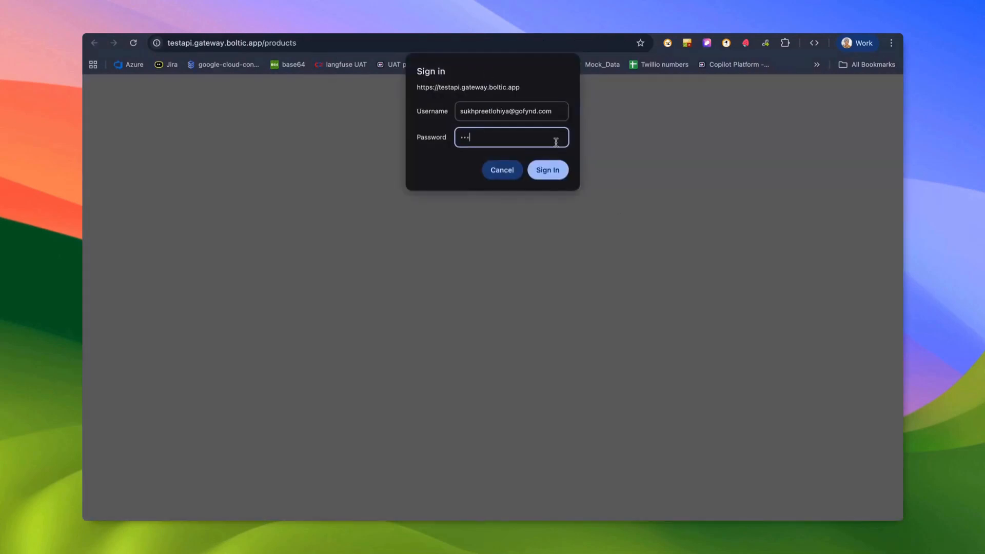
pyautogui.press('Return')
pyautogui.click(584, 211)
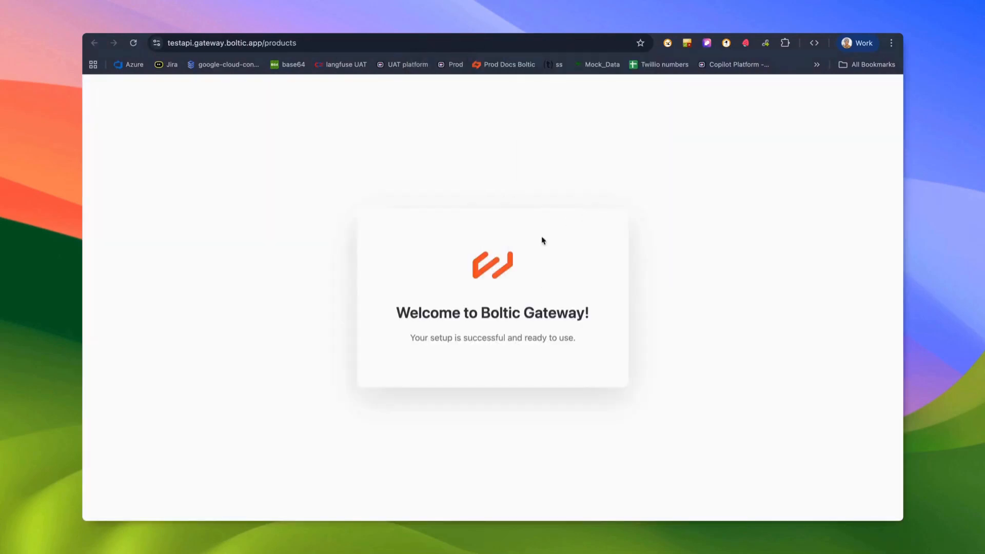
pyautogui.click(410, 35)
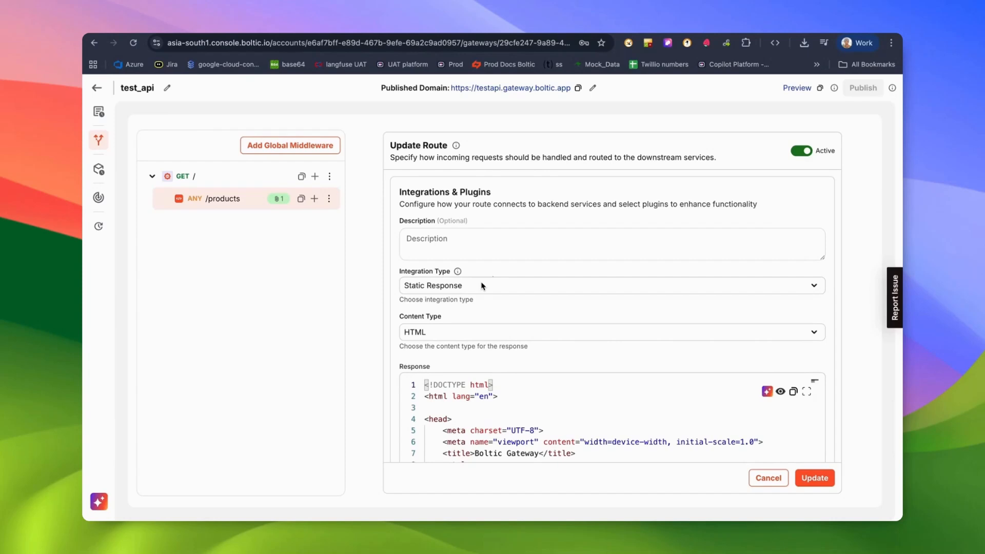
# Switch /products to a Table integration on railway_data and update the route.
pyautogui.click(482, 285)
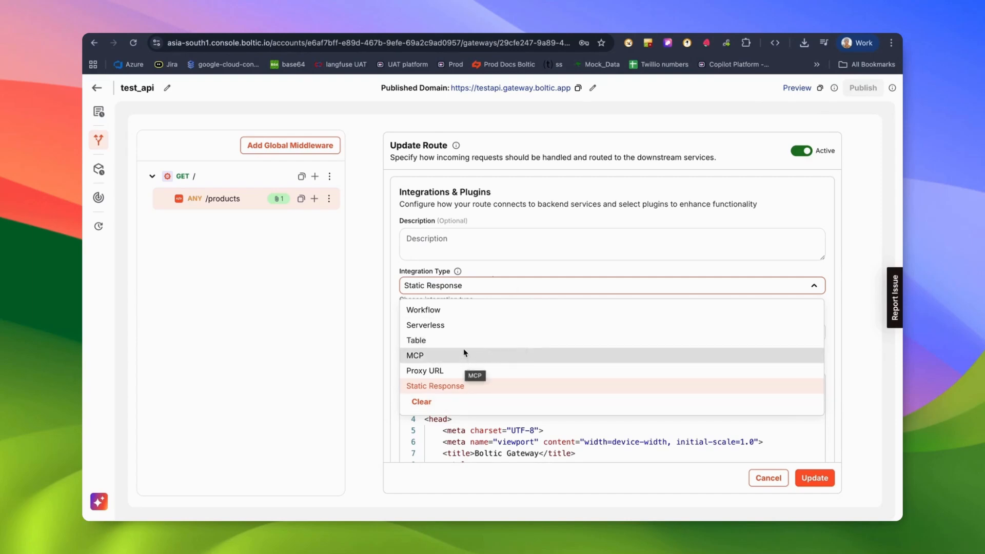
pyautogui.click(447, 340)
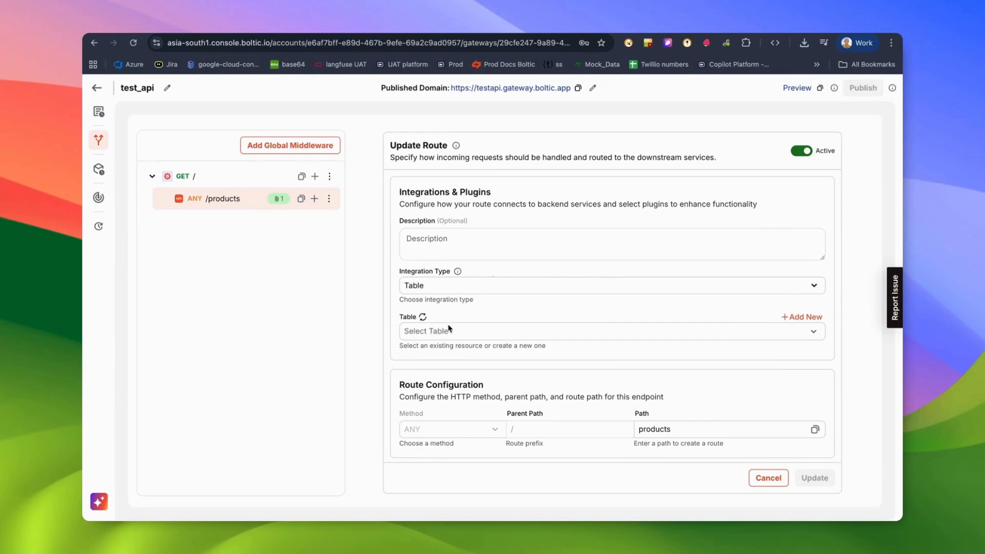
pyautogui.click(447, 331)
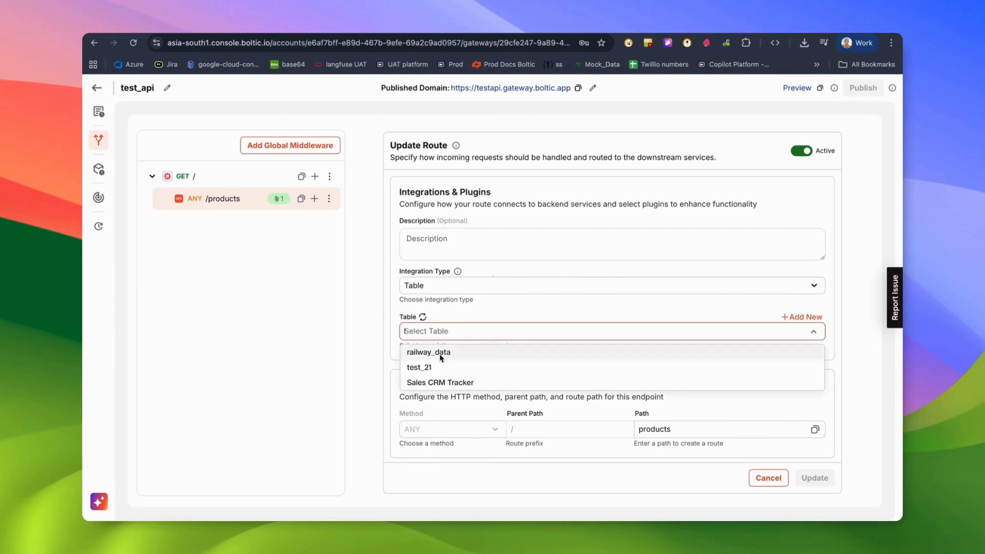
pyautogui.click(441, 353)
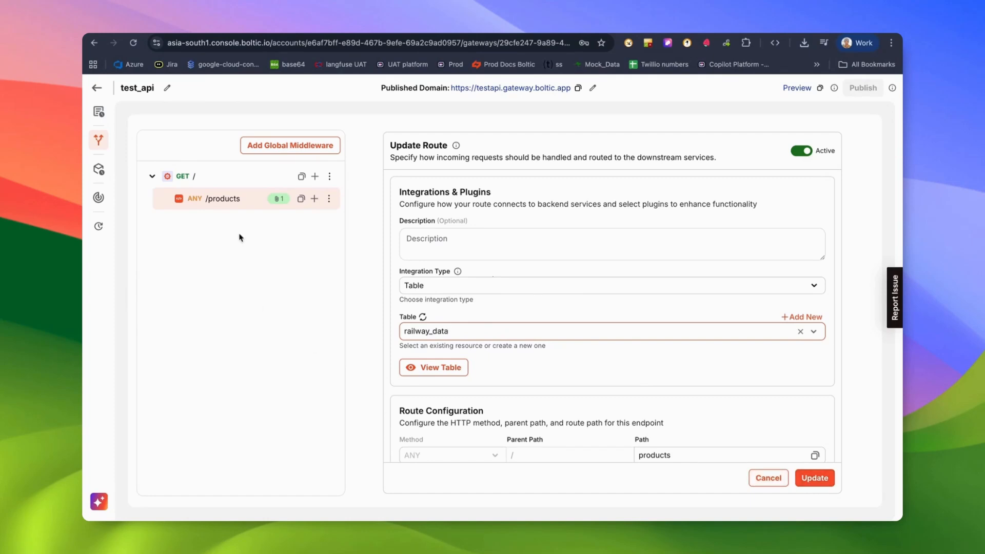
pyautogui.scroll(-1, 796, 423)
pyautogui.click(809, 478)
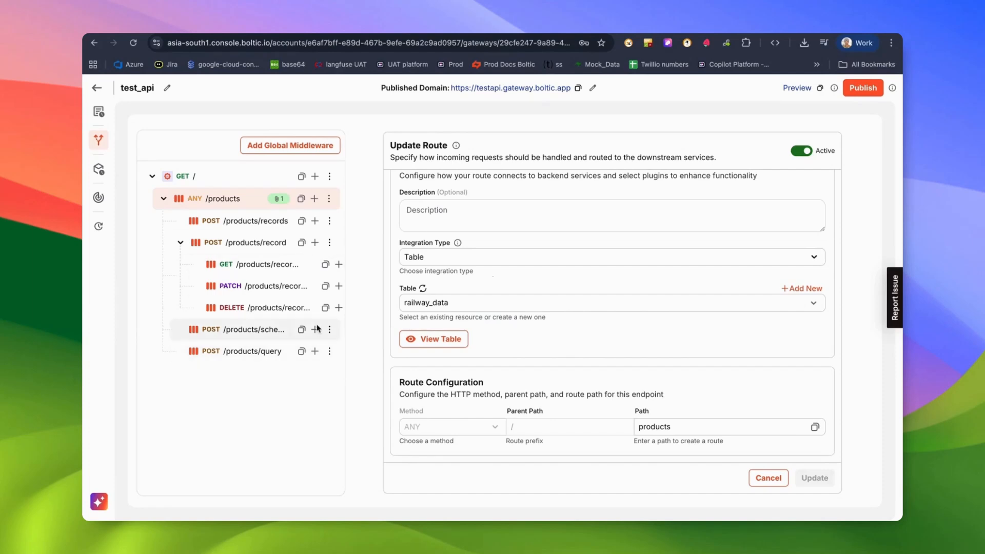
# View the railway_data table's 200 rows, then go back to the test_api gateway.
pyautogui.click(448, 347)
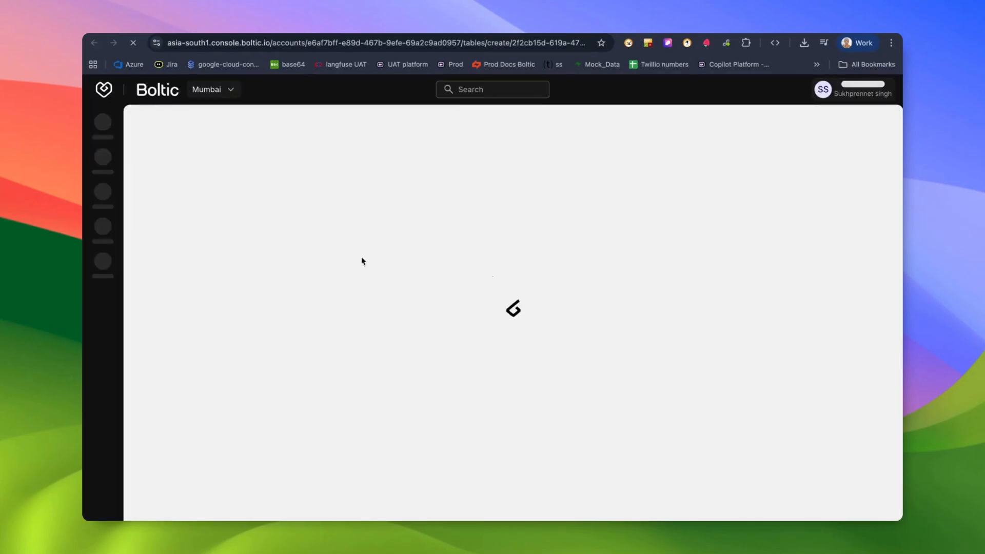
pyautogui.scroll(-1, 422, 293)
pyautogui.scroll(1, 422, 294)
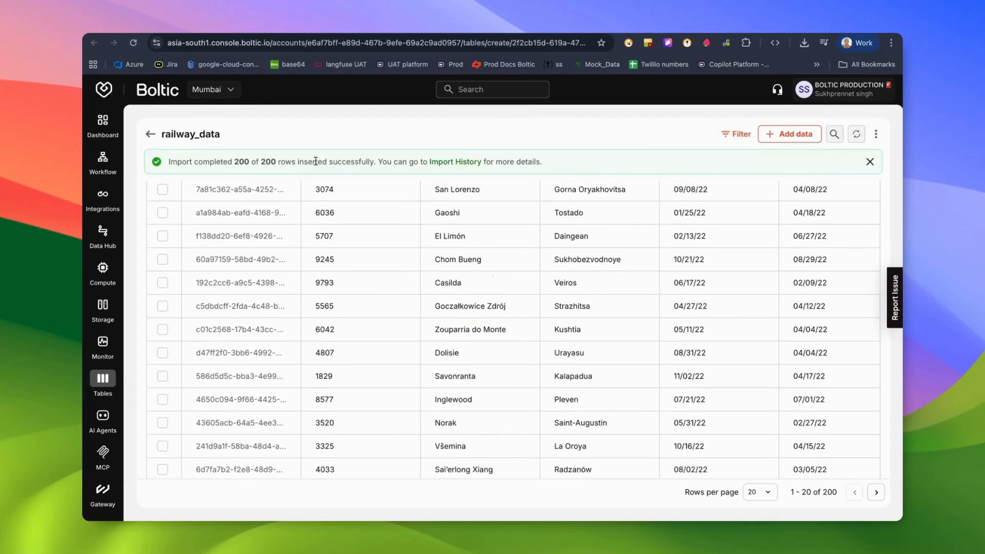
pyautogui.click(228, 33)
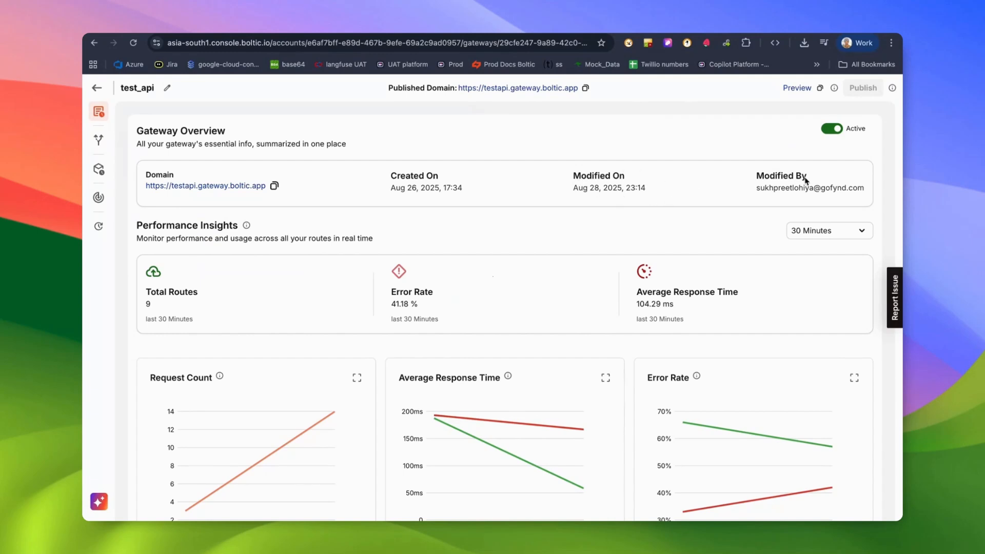
# Scroll through test_api's Performance Insights and Route Insights charts, then back to the top.
pyautogui.scroll(-1, 189, 284)
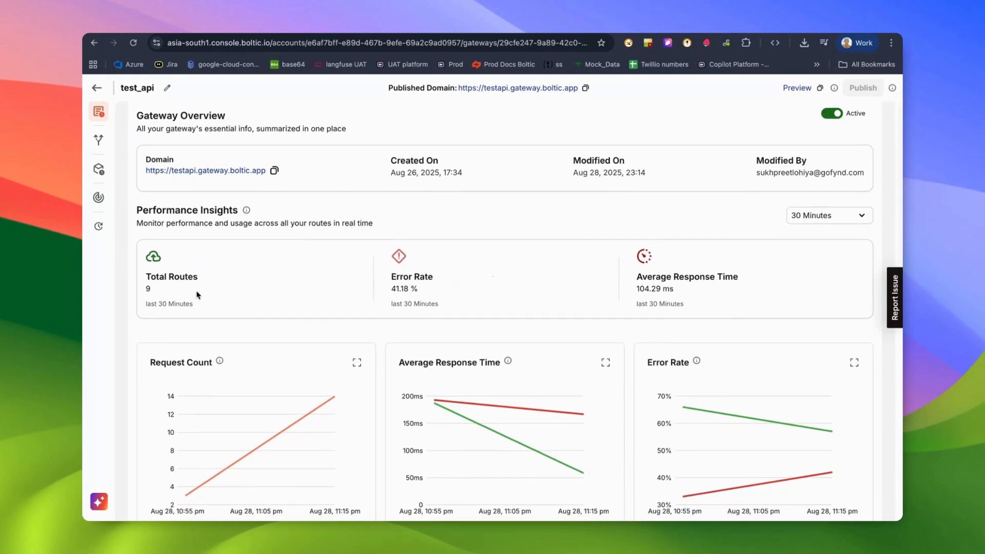
pyautogui.scroll(-5, 614, 287)
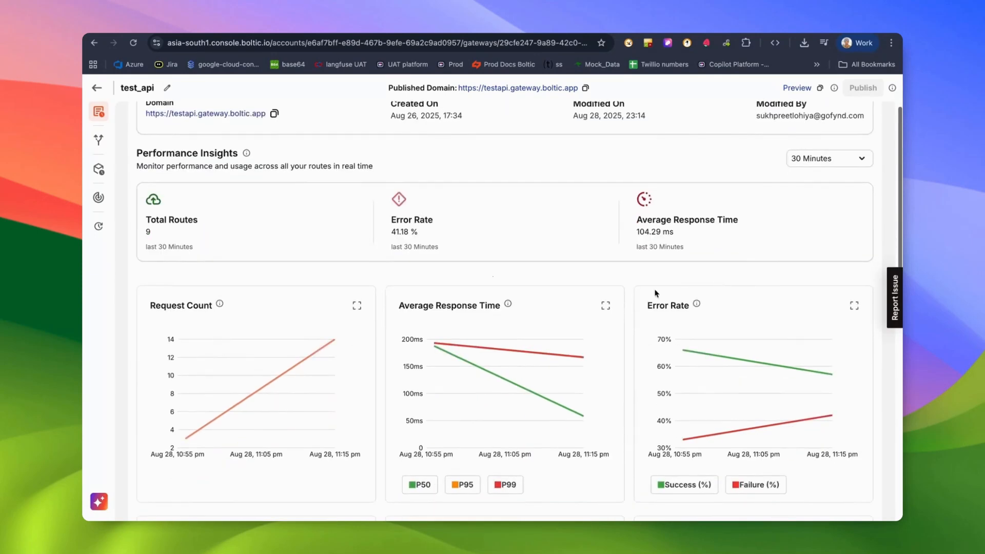
pyautogui.scroll(-1, 613, 287)
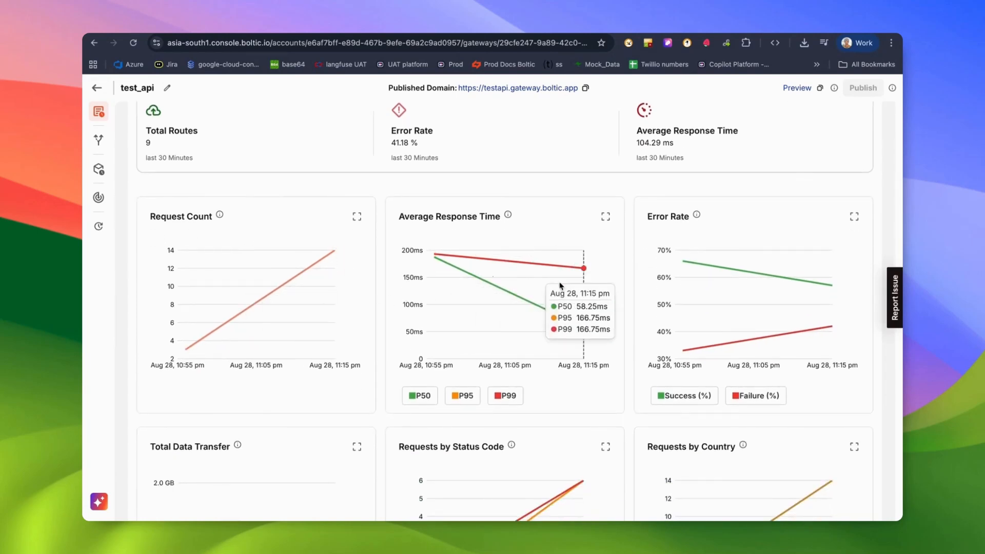
pyautogui.scroll(-4, 642, 267)
pyautogui.scroll(-4, 513, 321)
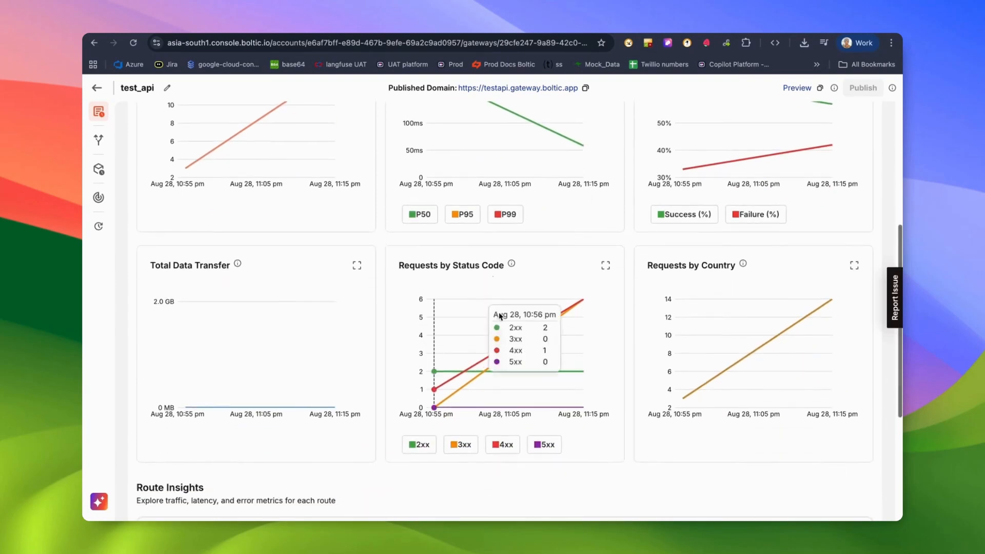
pyautogui.scroll(-10, 506, 318)
pyautogui.scroll(15, 365, 257)
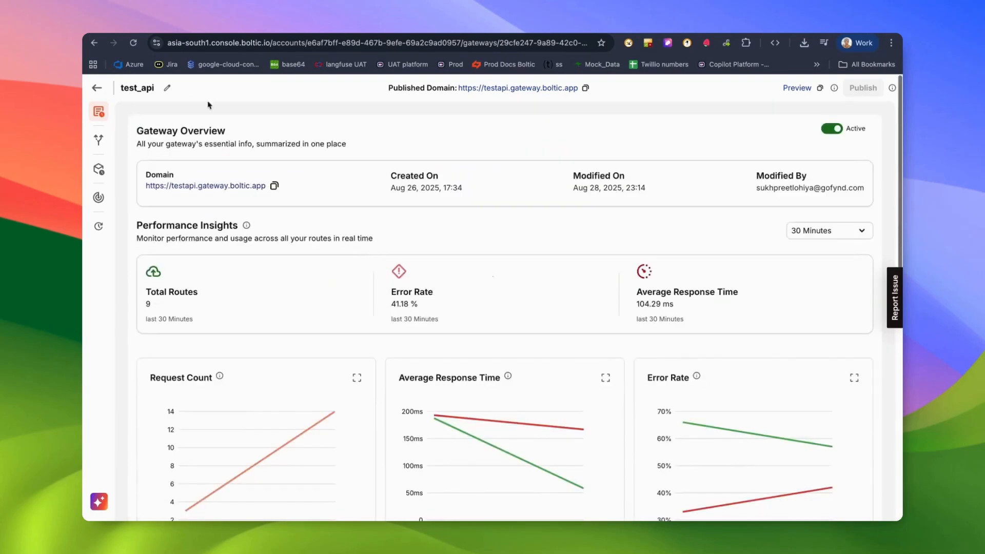
# Open the request logs and inspect the latest /products/query request, whose cookie value is REDACTED.
pyautogui.click(99, 172)
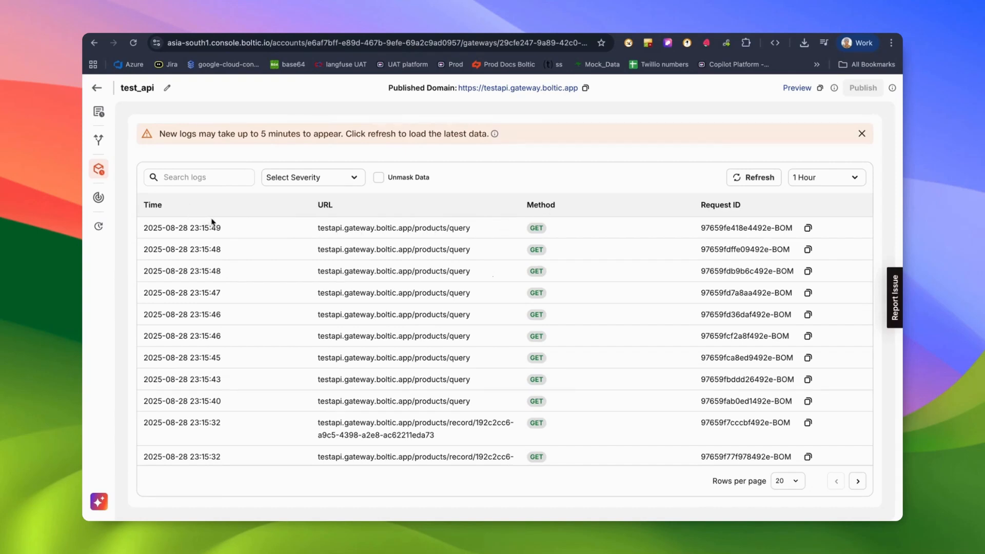
pyautogui.click(373, 231)
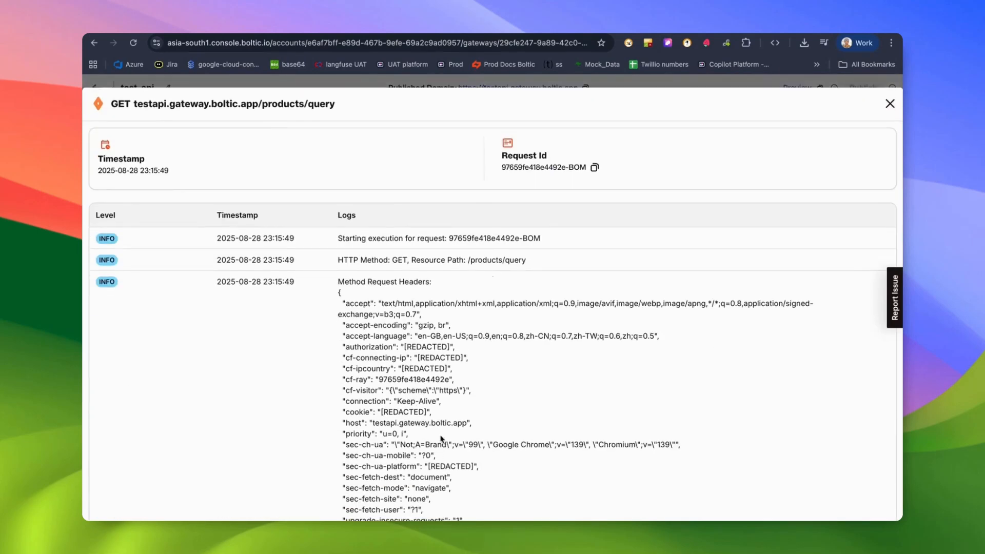
pyautogui.scroll(-5, 451, 380)
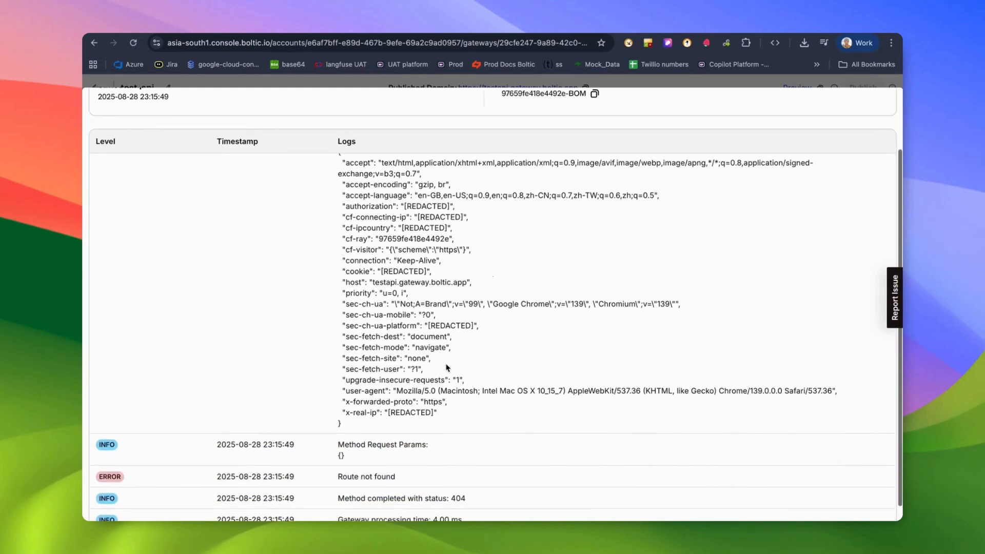
pyautogui.scroll(1, 409, 278)
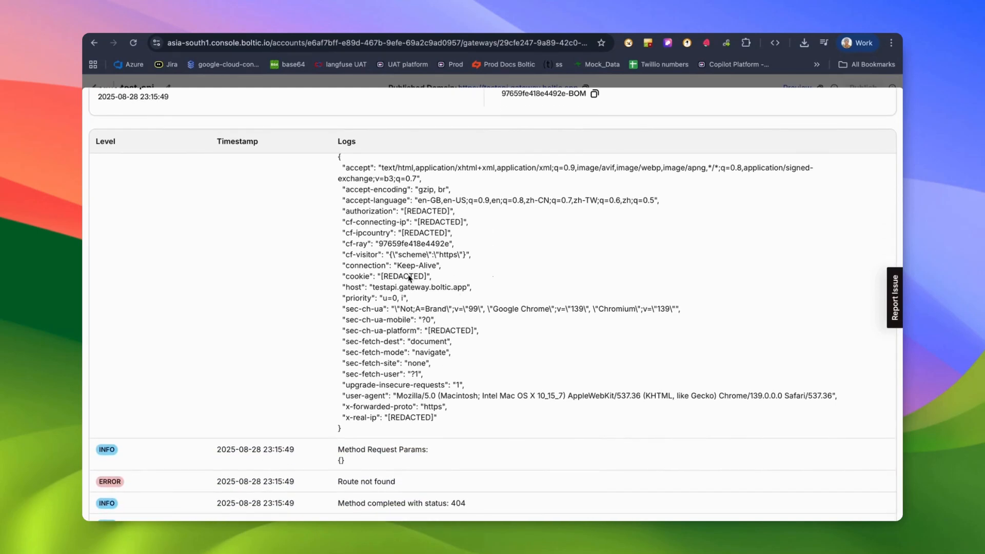
pyautogui.doubleClick(409, 277)
pyautogui.scroll(3, 331, 212)
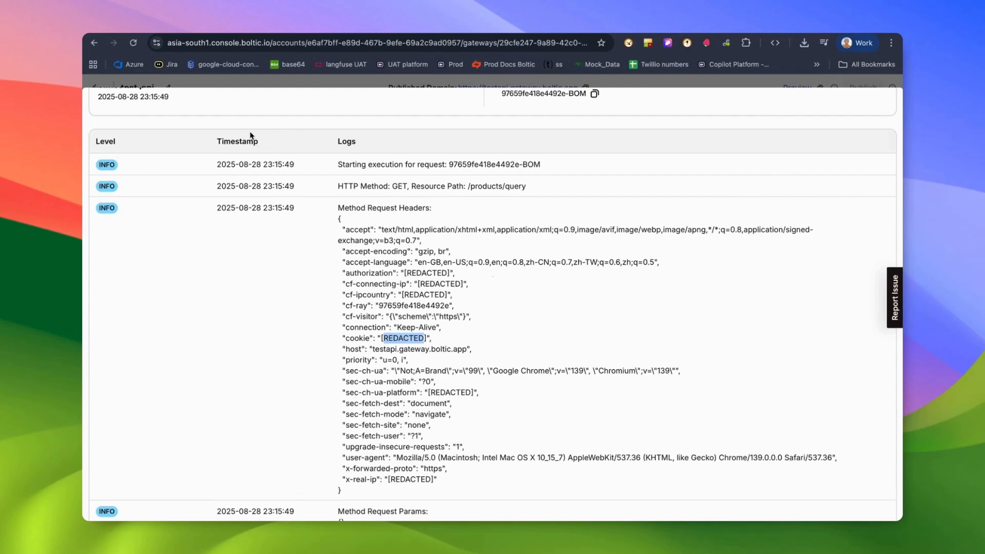
pyautogui.scroll(3, 250, 135)
pyautogui.click(891, 103)
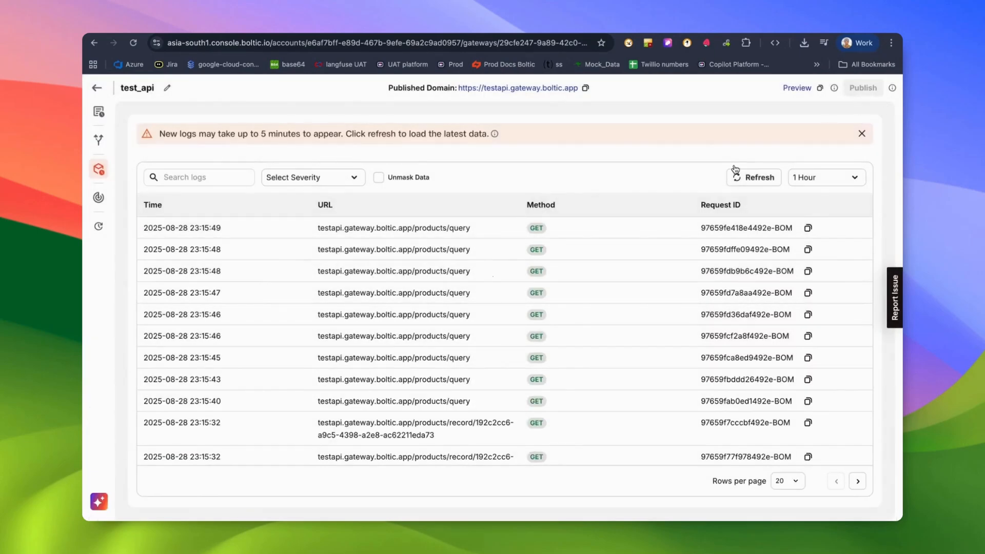
# Unmask the log data and inspect the newest /products/record request's details.
pyautogui.click(383, 179)
pyautogui.click(390, 242)
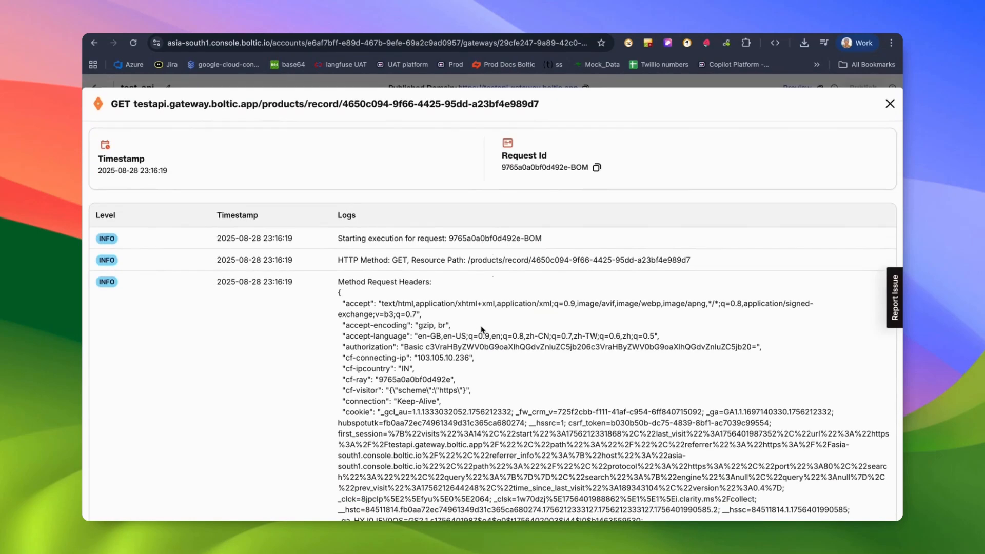
pyautogui.scroll(-10, 495, 381)
pyautogui.scroll(-10, 495, 381)
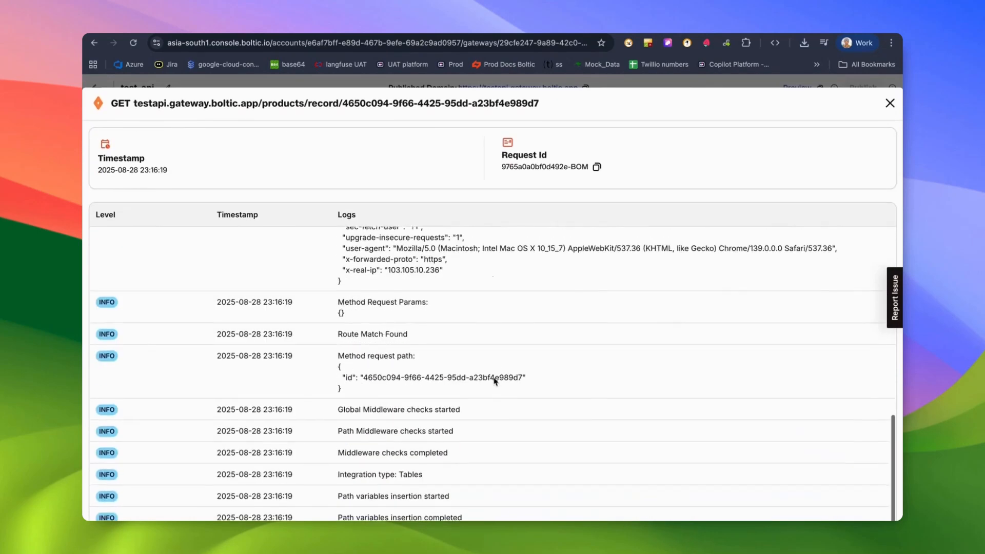
pyautogui.scroll(-3, 493, 295)
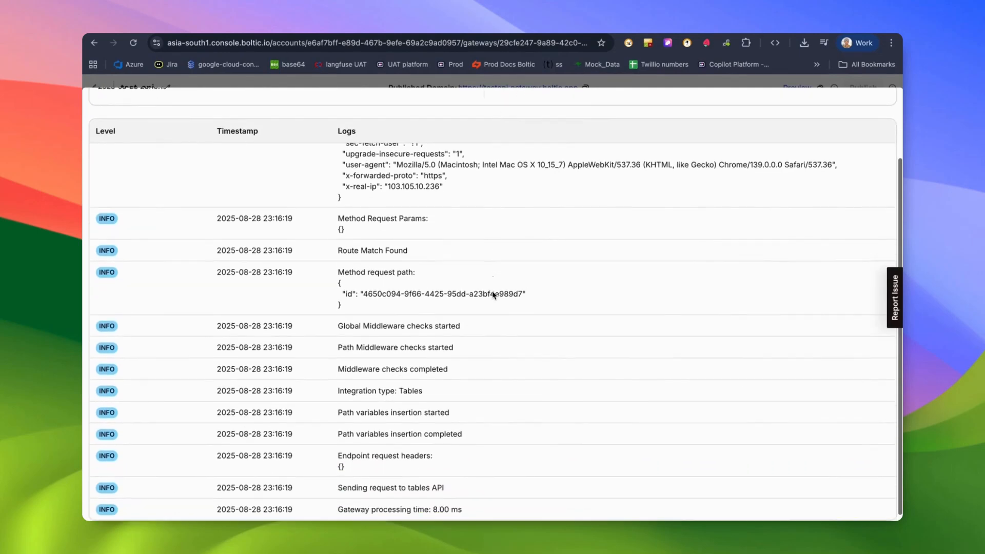
pyautogui.press('Escape')
pyautogui.scroll(-3, 437, 302)
pyautogui.scroll(-5, 437, 302)
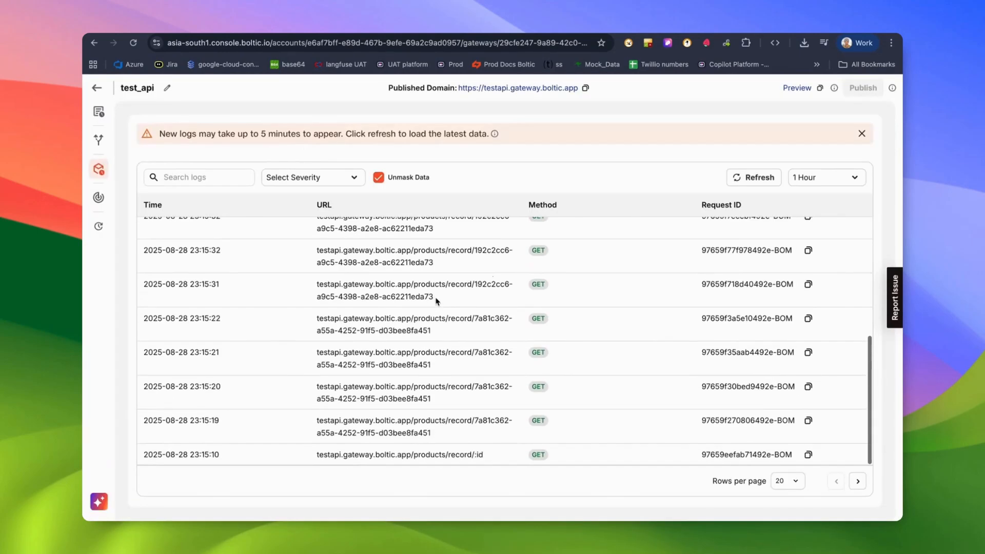
pyautogui.scroll(10, 436, 301)
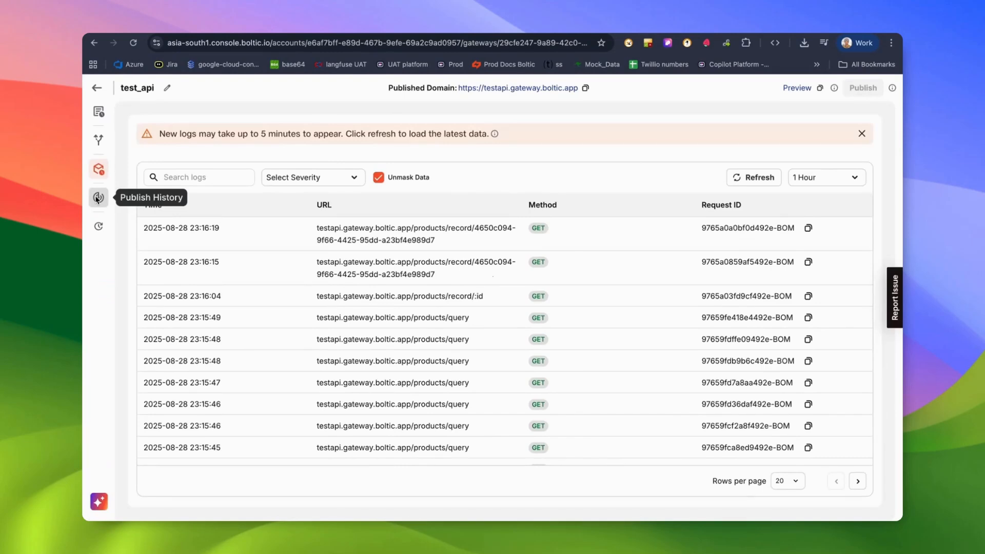
pyautogui.click(98, 198)
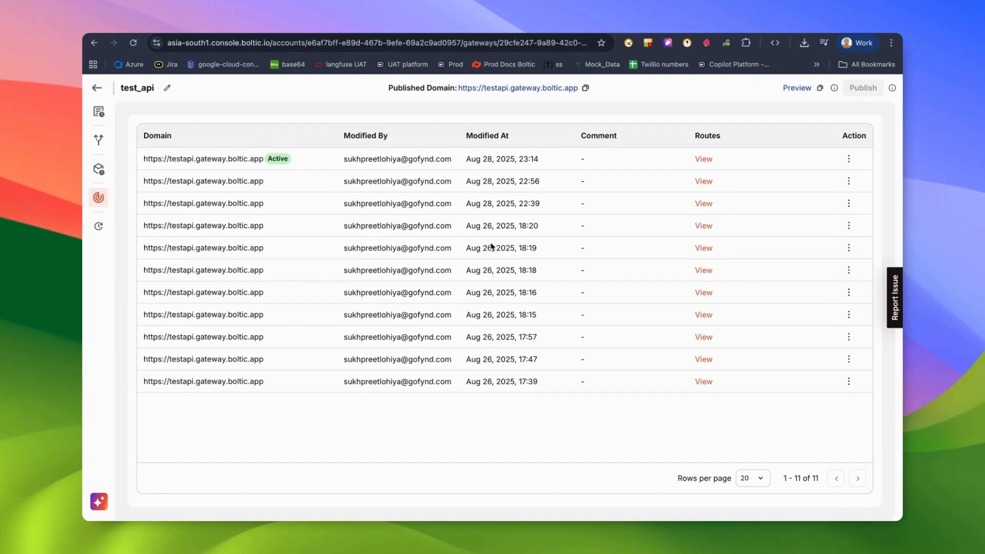
# Review the active version's routes and the middleware attached to /products.
pyautogui.click(707, 160)
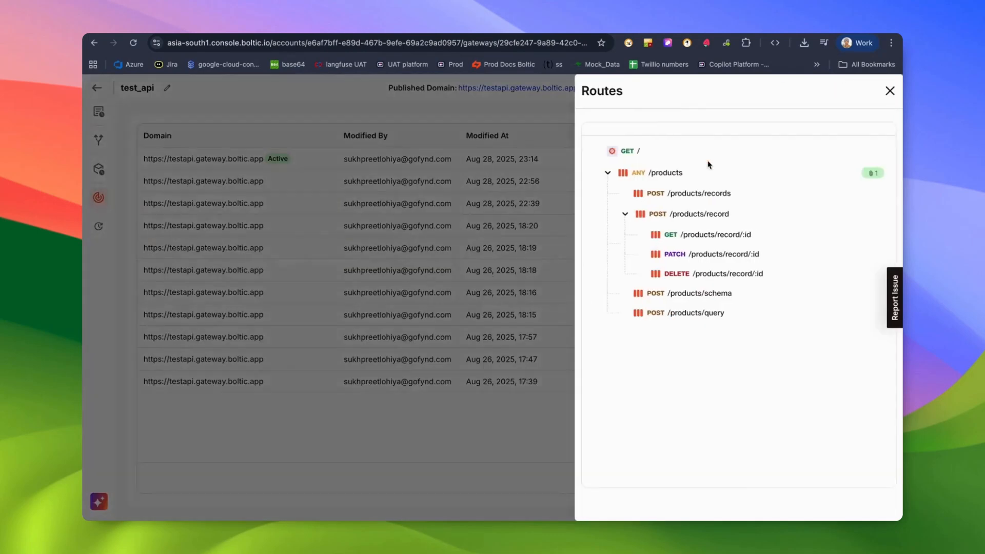
pyautogui.click(873, 173)
pyautogui.click(886, 91)
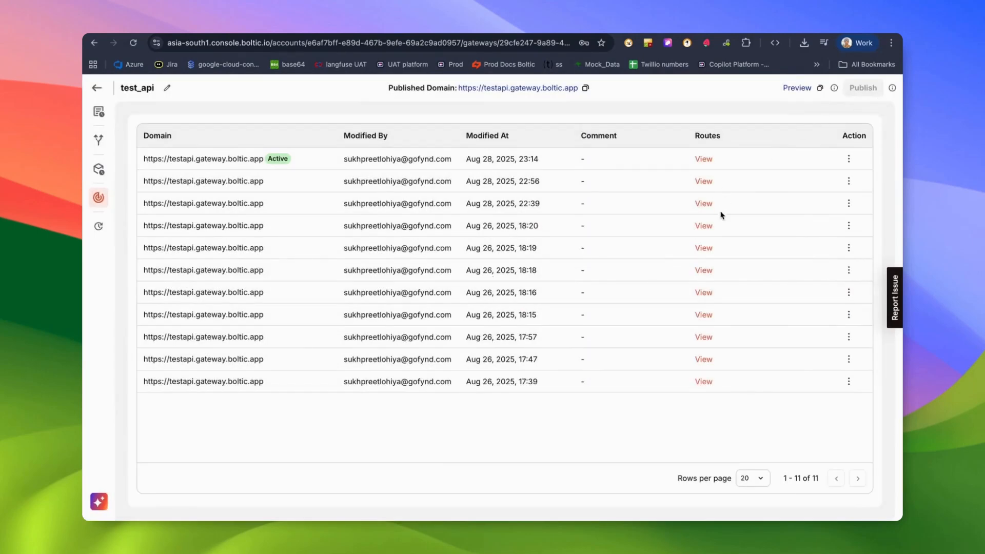
# Revert to the Aug 28, 22:56 version and publish it, then check the new version's routes.
pyautogui.click(849, 181)
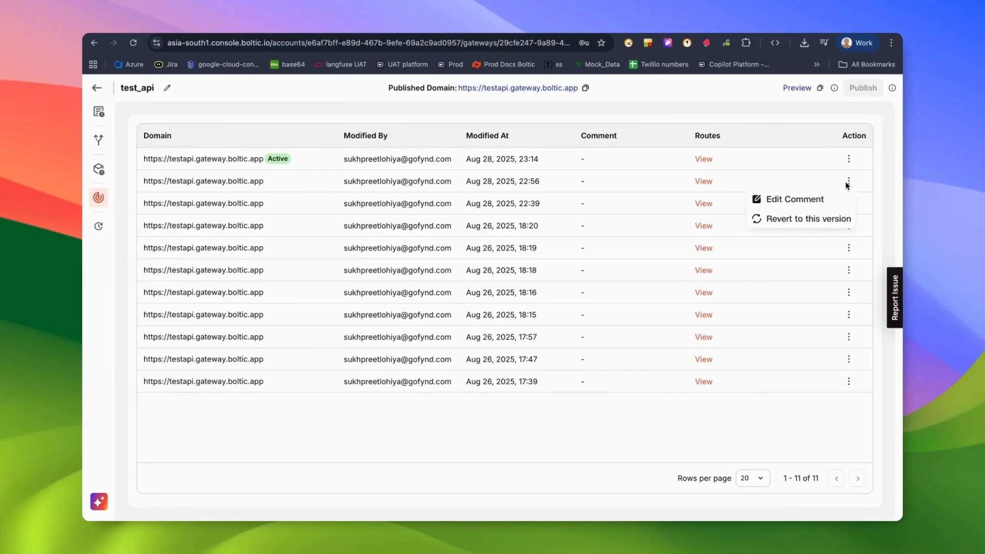
pyautogui.click(812, 220)
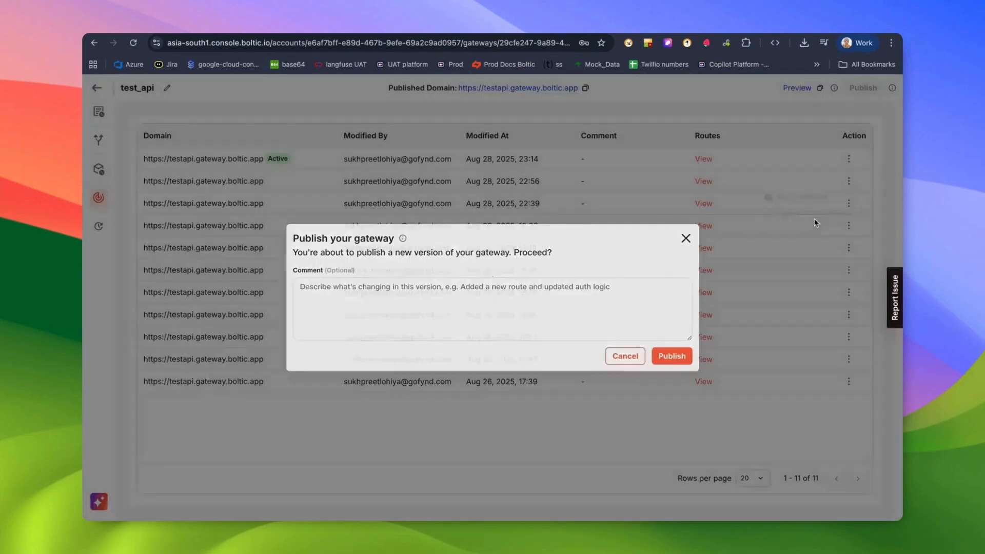
pyautogui.click(377, 290)
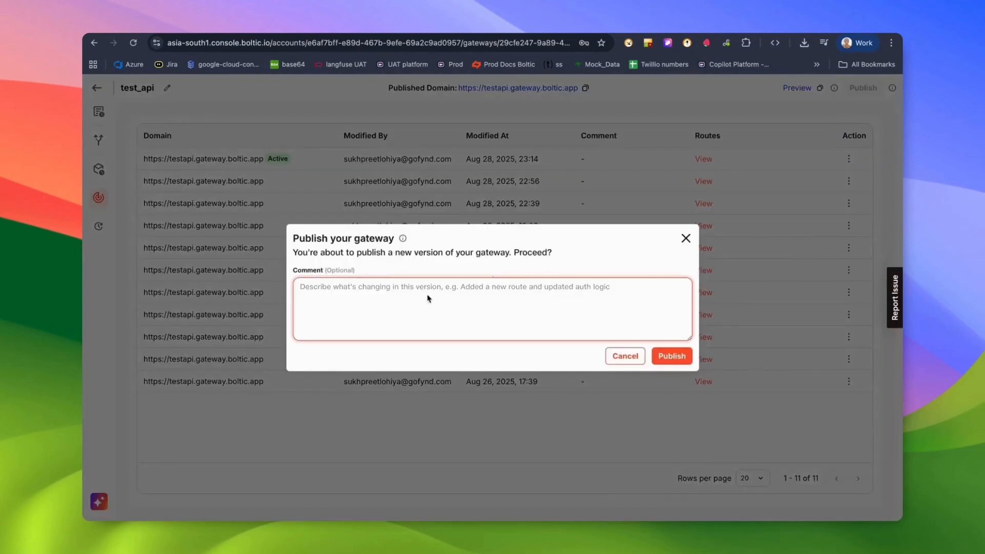
pyautogui.click(676, 357)
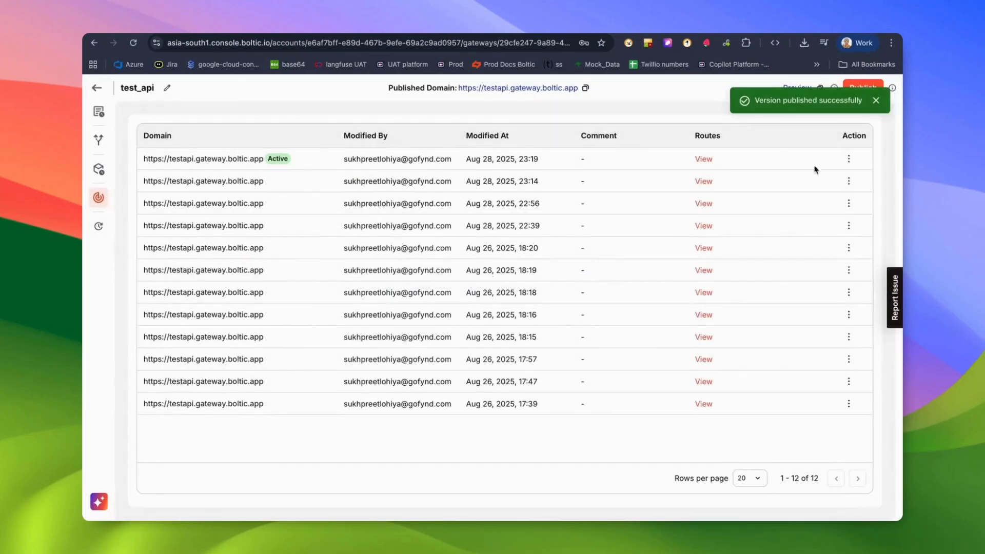
pyautogui.click(708, 166)
pyautogui.press('Escape')
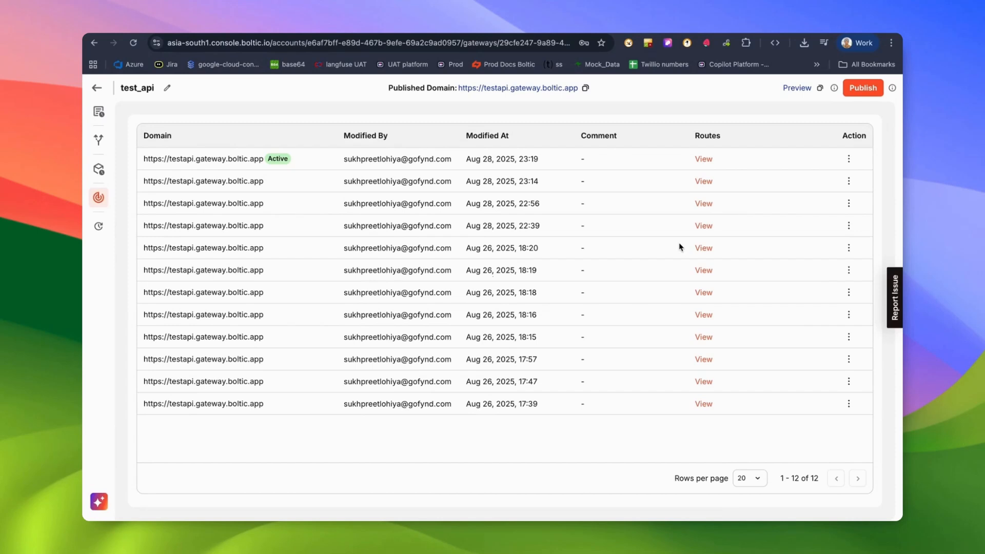
# Open the change history and scroll through its 25 route and middleware update entries.
pyautogui.click(99, 227)
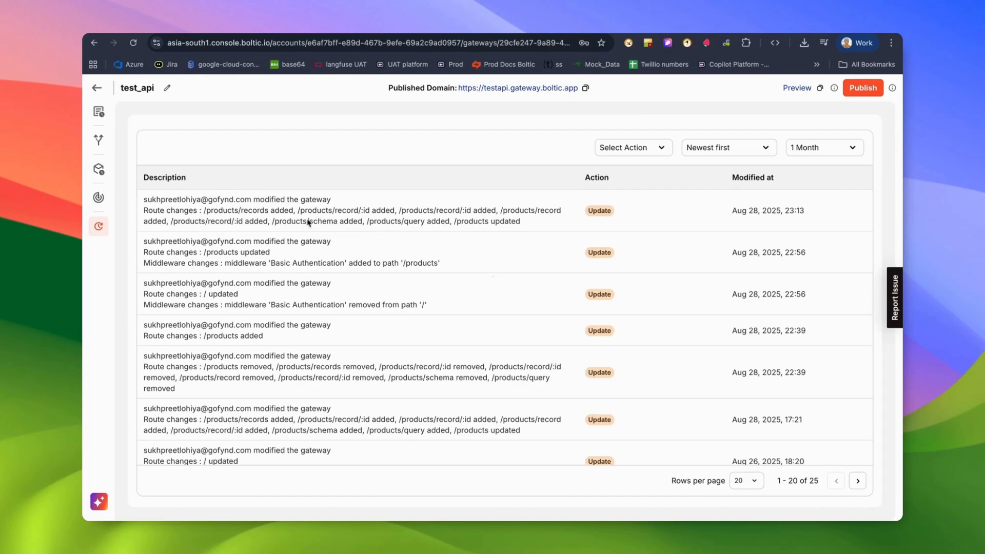
pyautogui.doubleClick(206, 265)
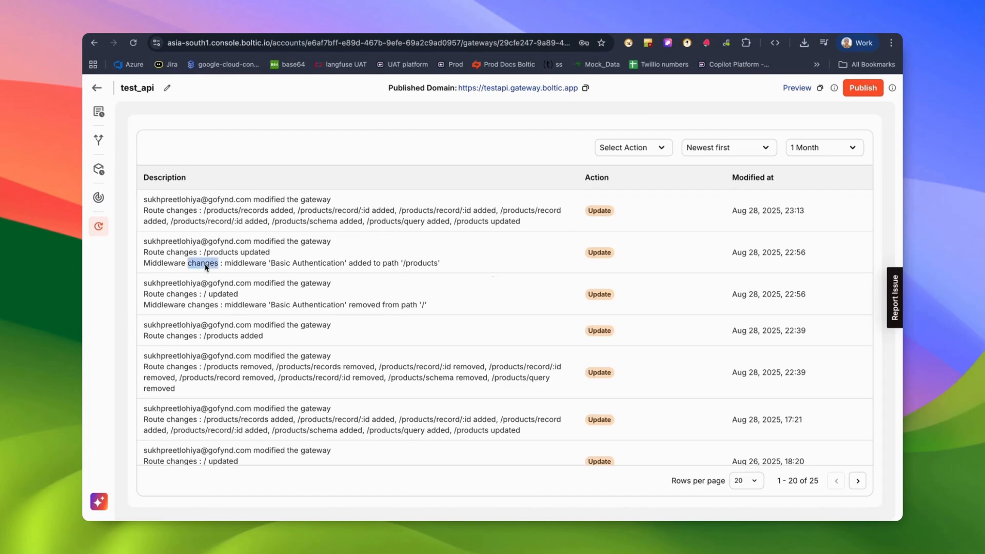
pyautogui.click(280, 265)
pyautogui.scroll(-1, 284, 279)
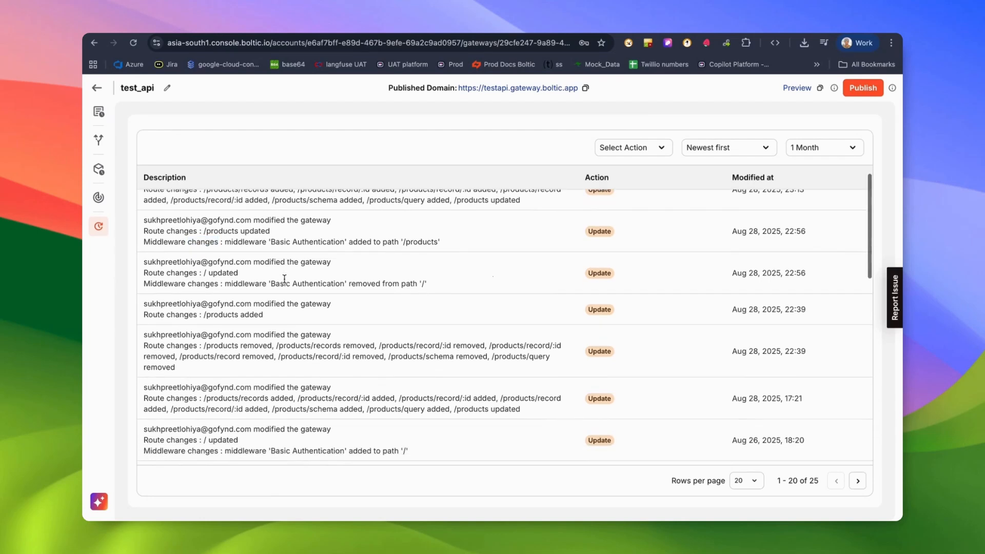
pyautogui.doubleClick(192, 263)
pyautogui.scroll(-1, 294, 265)
pyautogui.scroll(-1, 295, 275)
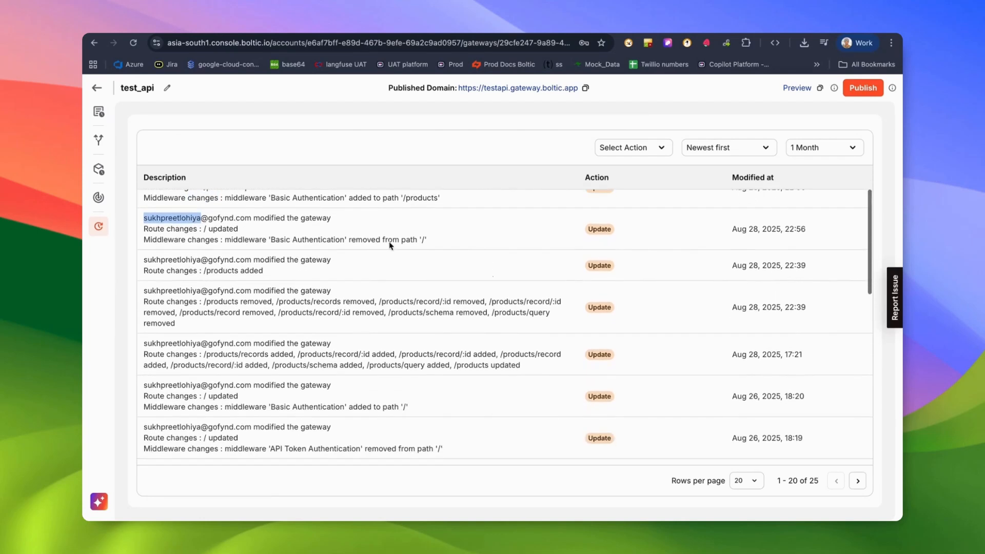
pyautogui.scroll(2, 414, 259)
pyautogui.scroll(-10, 739, 223)
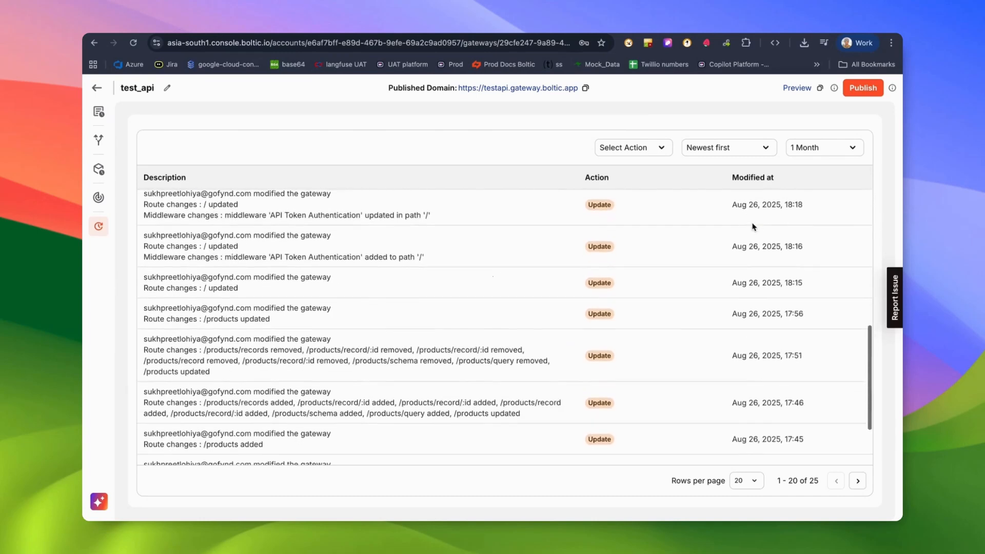